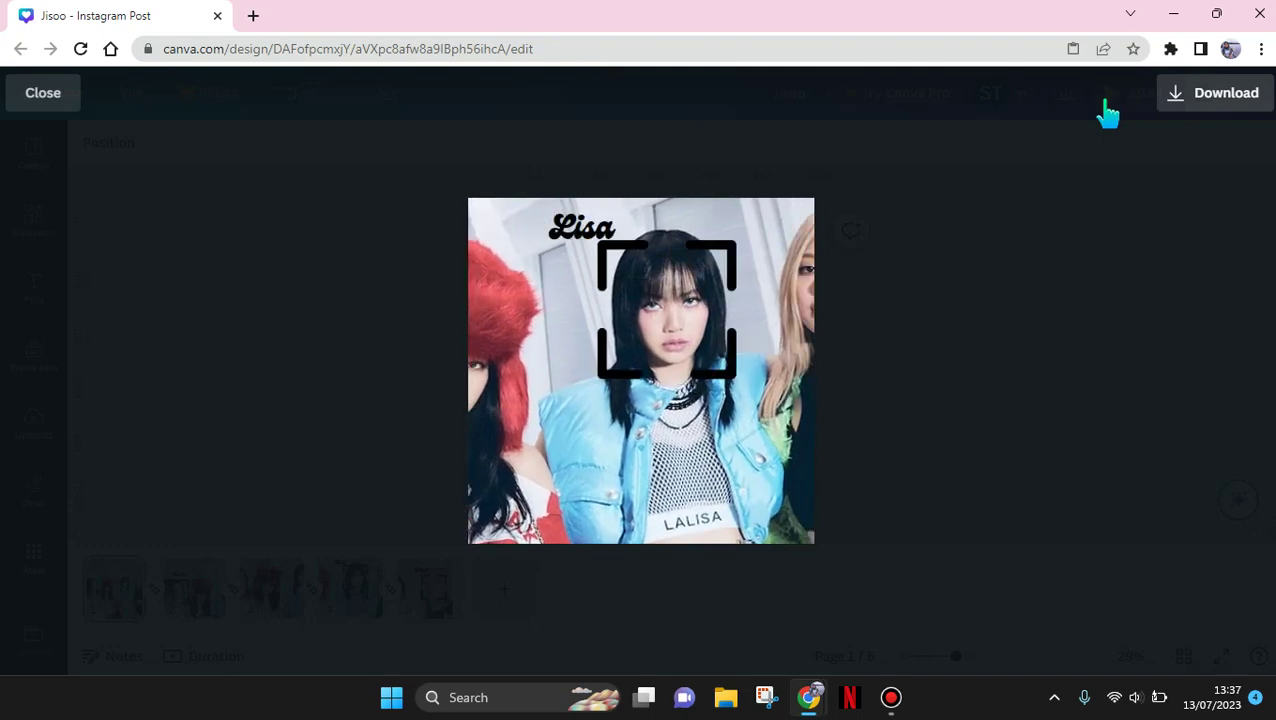
- Advance the finished example's Present slideshow to the next slide
{"action": "left_click", "coordinate": [1055, 253]}
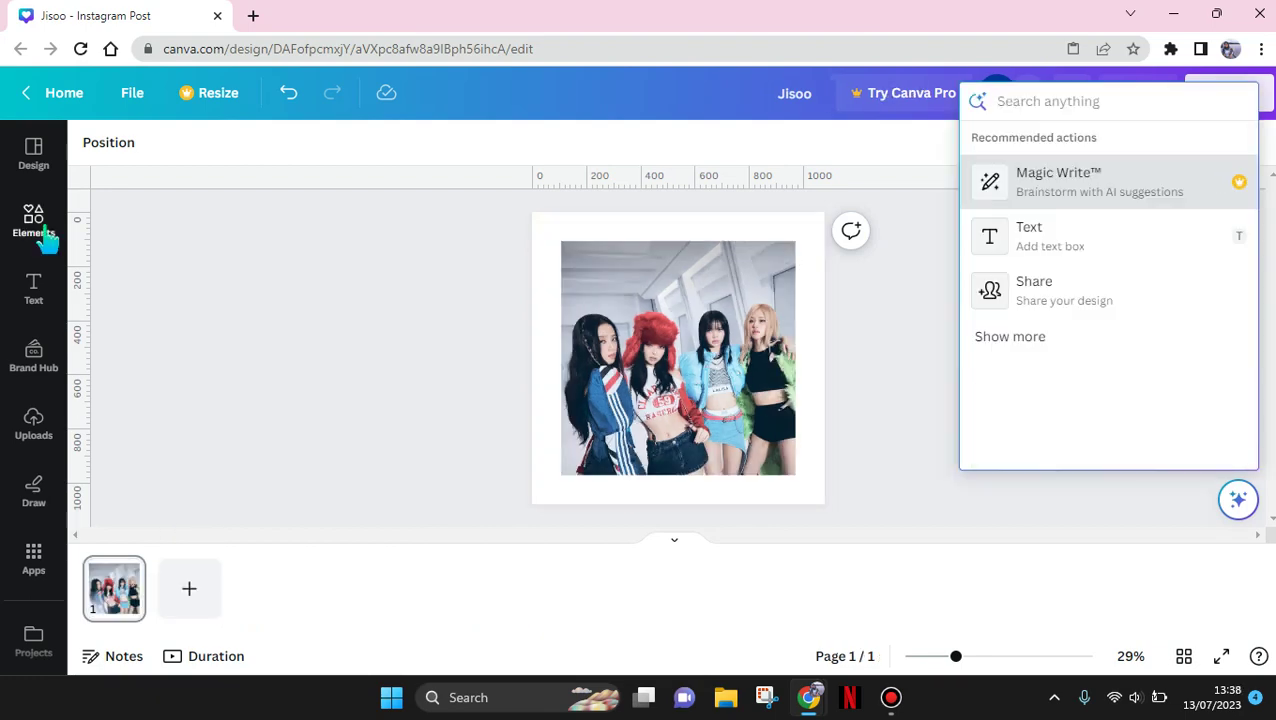
- Search Elements for 'frame' and show all Frames results
{"action": "key", "text": "Escape"}
{"action": "left_click", "coordinate": [45, 238]}
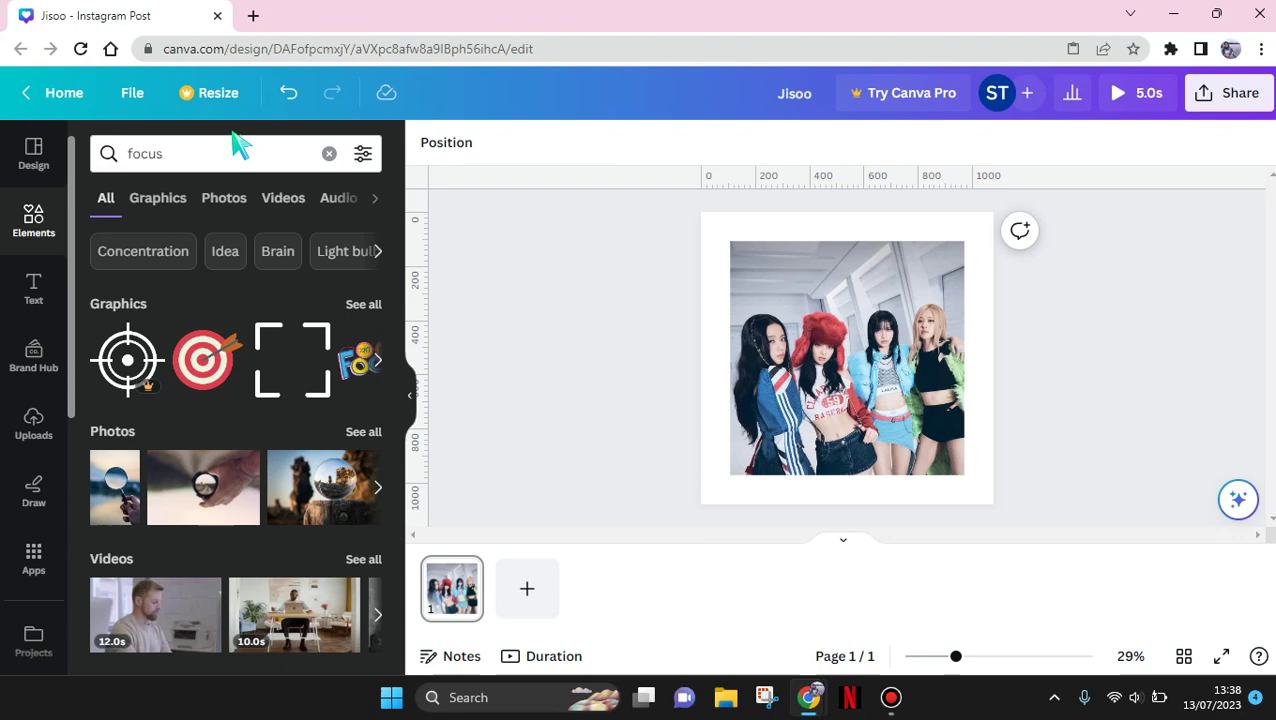
{"action": "left_click_drag", "start_coordinate": [216, 157], "coordinate": [95, 152]}
{"action": "type", "text": "frame"}
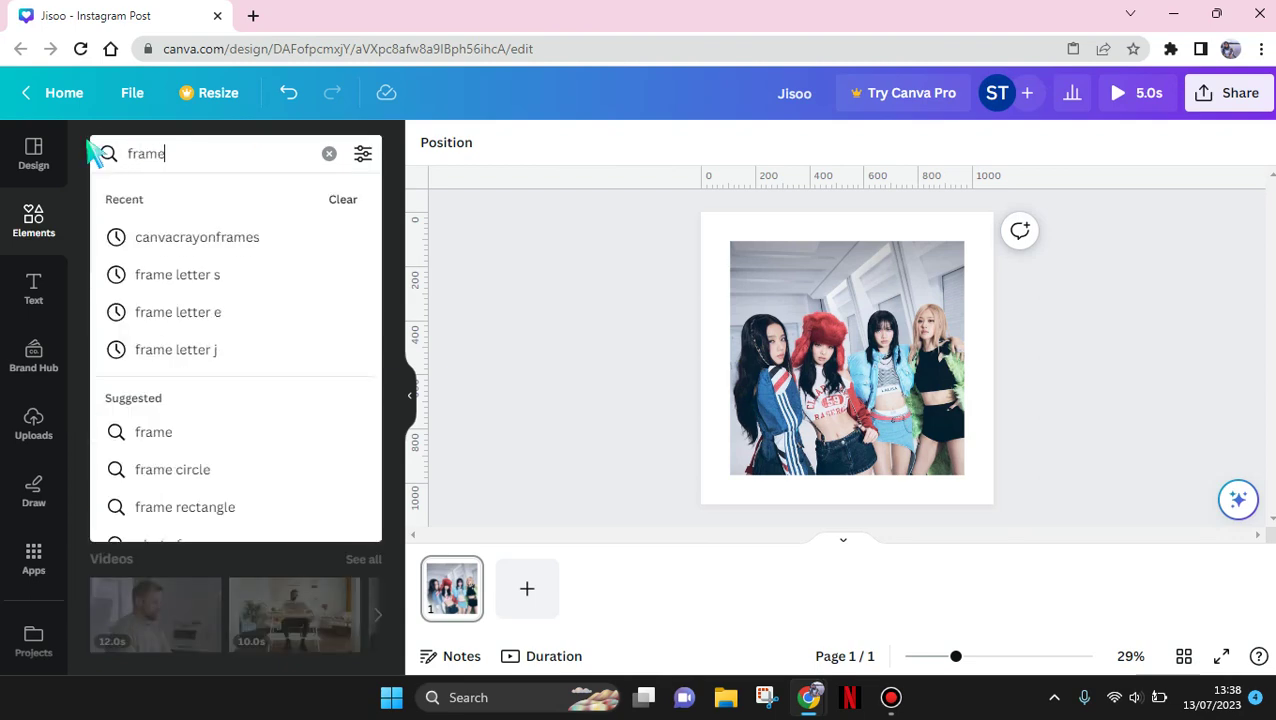
{"action": "key", "text": "Return"}
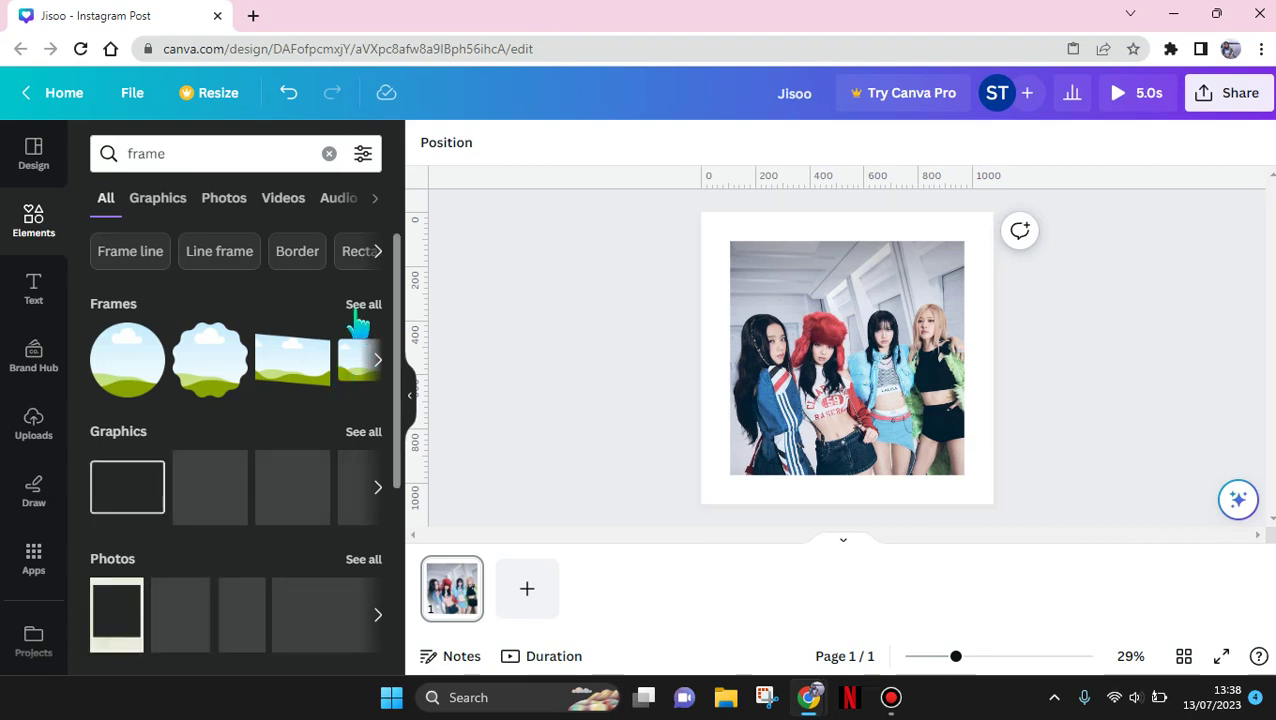
{"action": "left_click", "coordinate": [357, 310]}
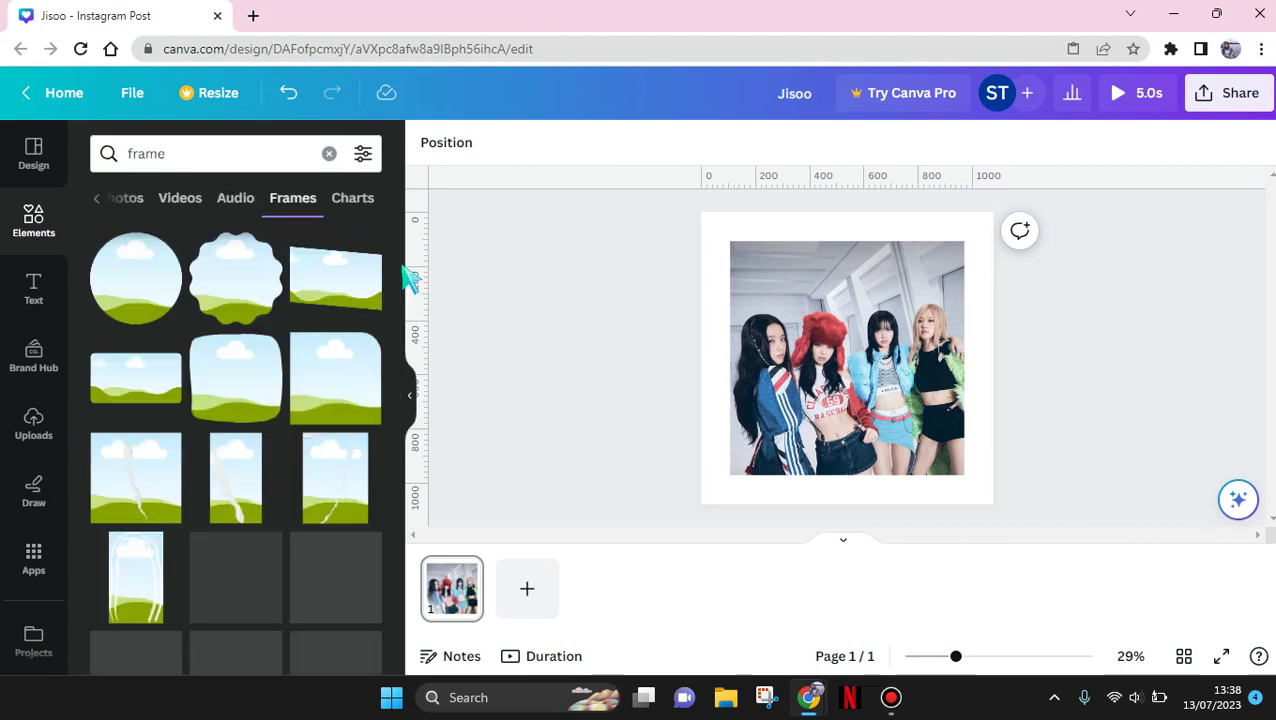
- Add a square frame, drop the group photo into it, and stretch it to fill the page
{"action": "left_click_drag", "start_coordinate": [397, 313], "coordinate": [423, 392]}
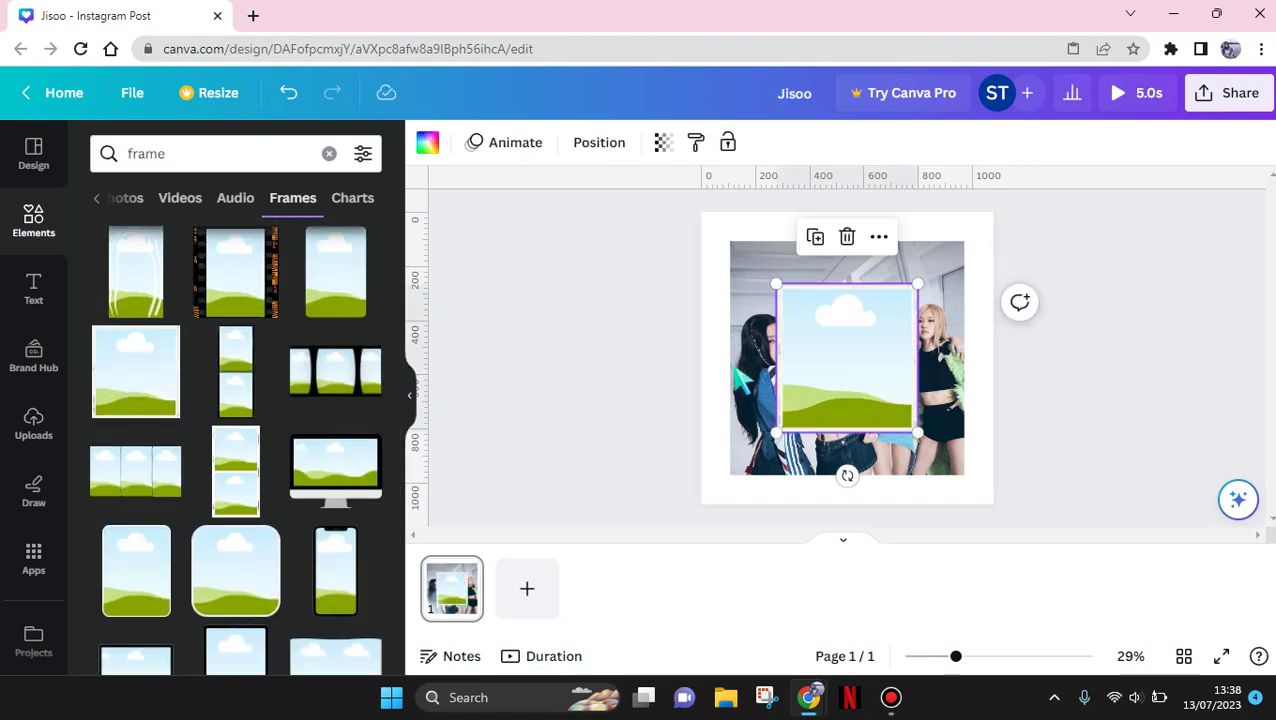
{"action": "left_click_drag", "start_coordinate": [733, 370], "coordinate": [749, 296]}
{"action": "left_click", "coordinate": [835, 380]}
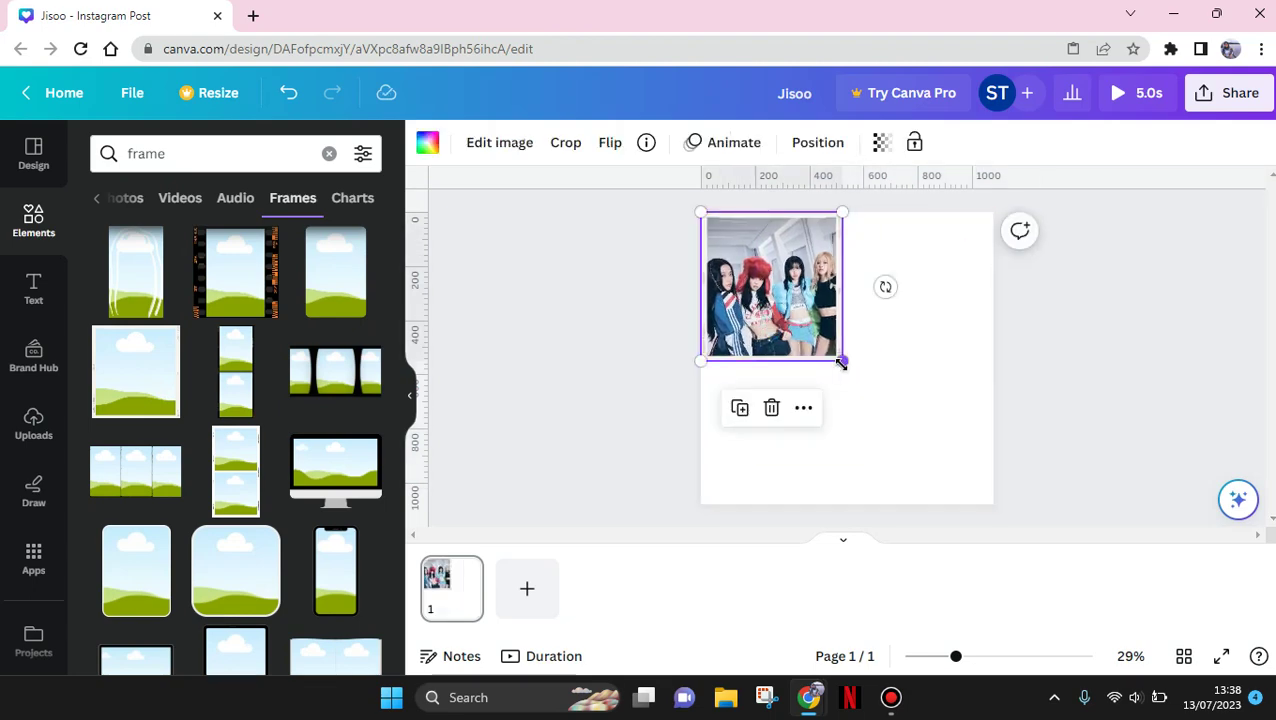
{"action": "left_click_drag", "start_coordinate": [967, 439], "coordinate": [1030, 505]}
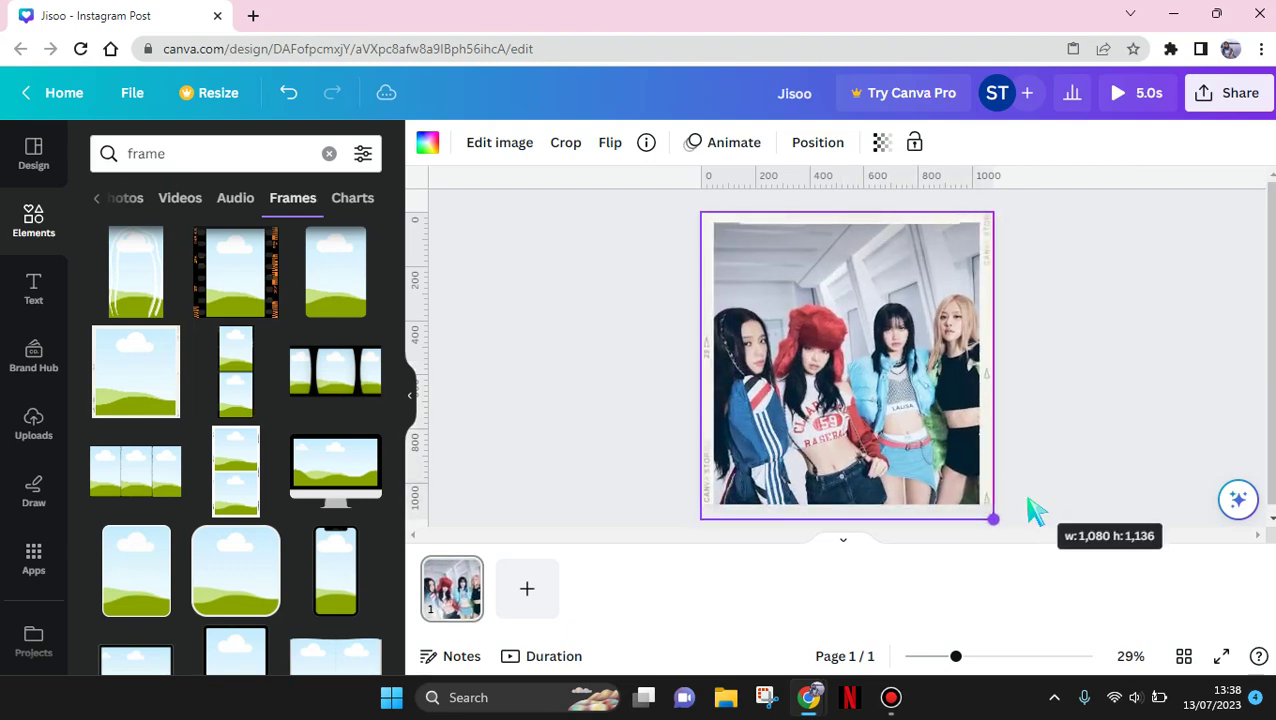
{"action": "left_click", "coordinate": [1068, 478]}
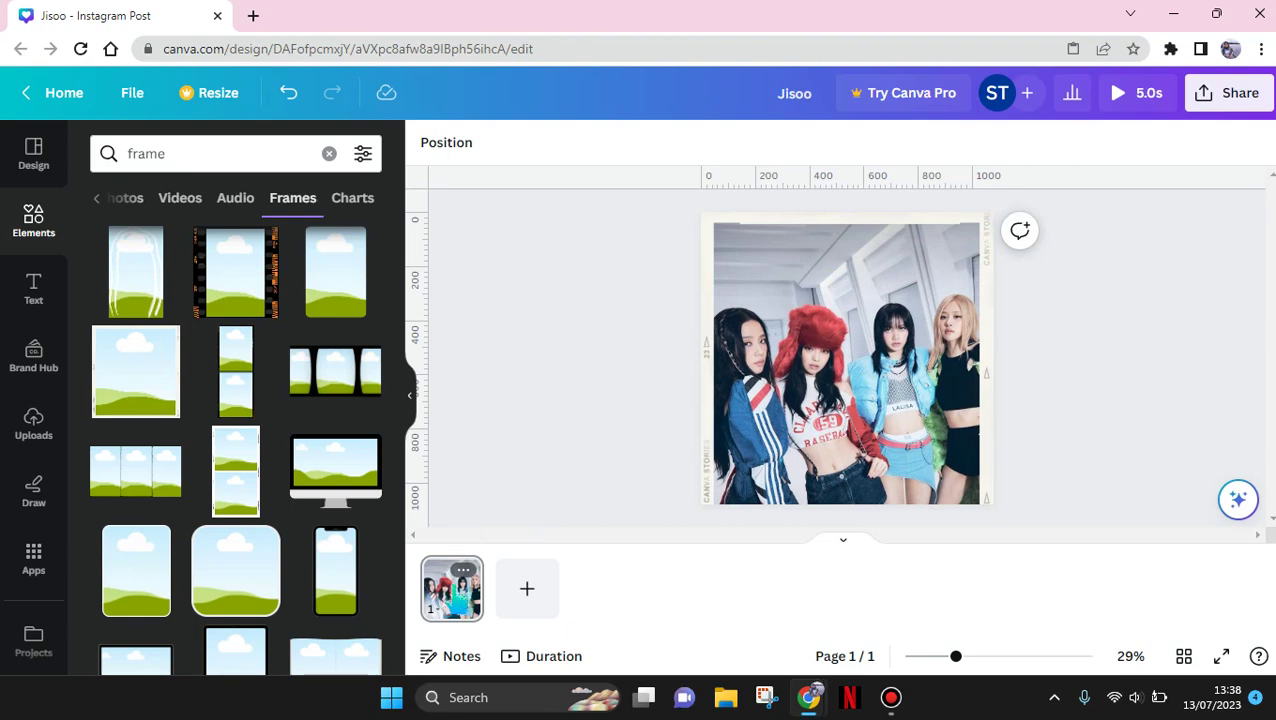
- Duplicate page 1, then enlarge page 2's photo frame to close in on the two left members
{"action": "left_click", "coordinate": [463, 570]}
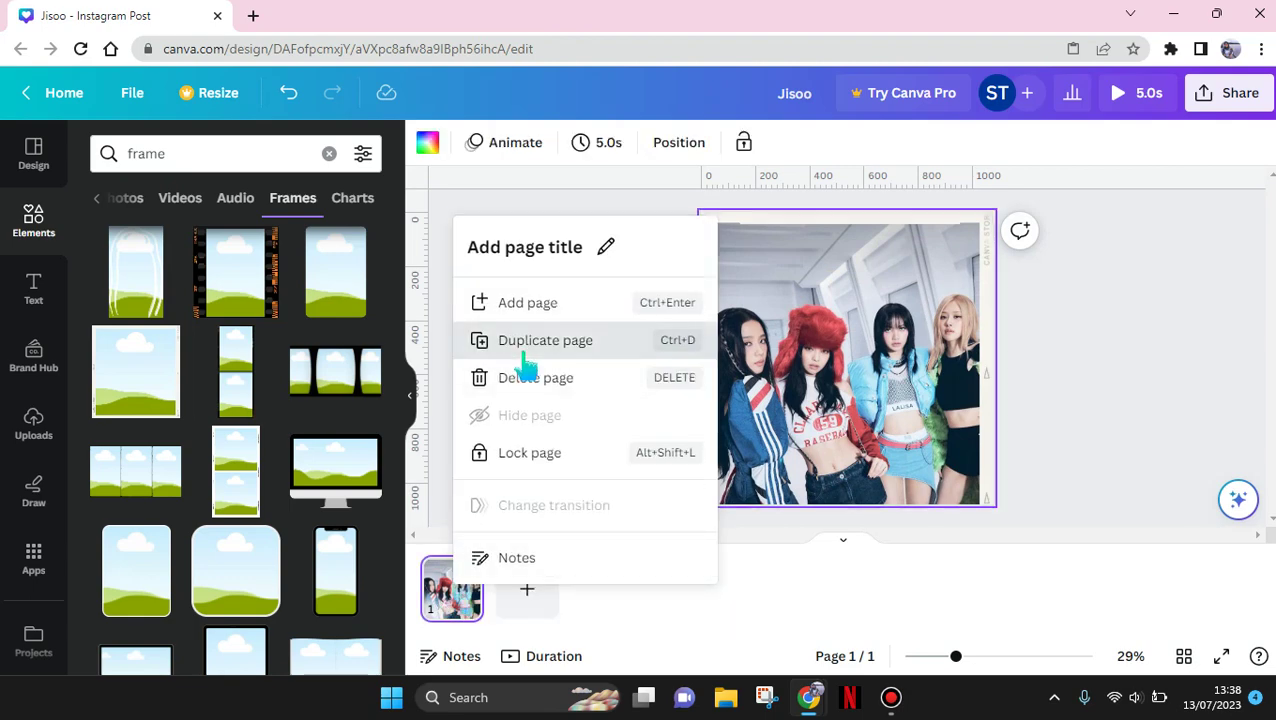
{"action": "key", "text": "ctrl+d"}
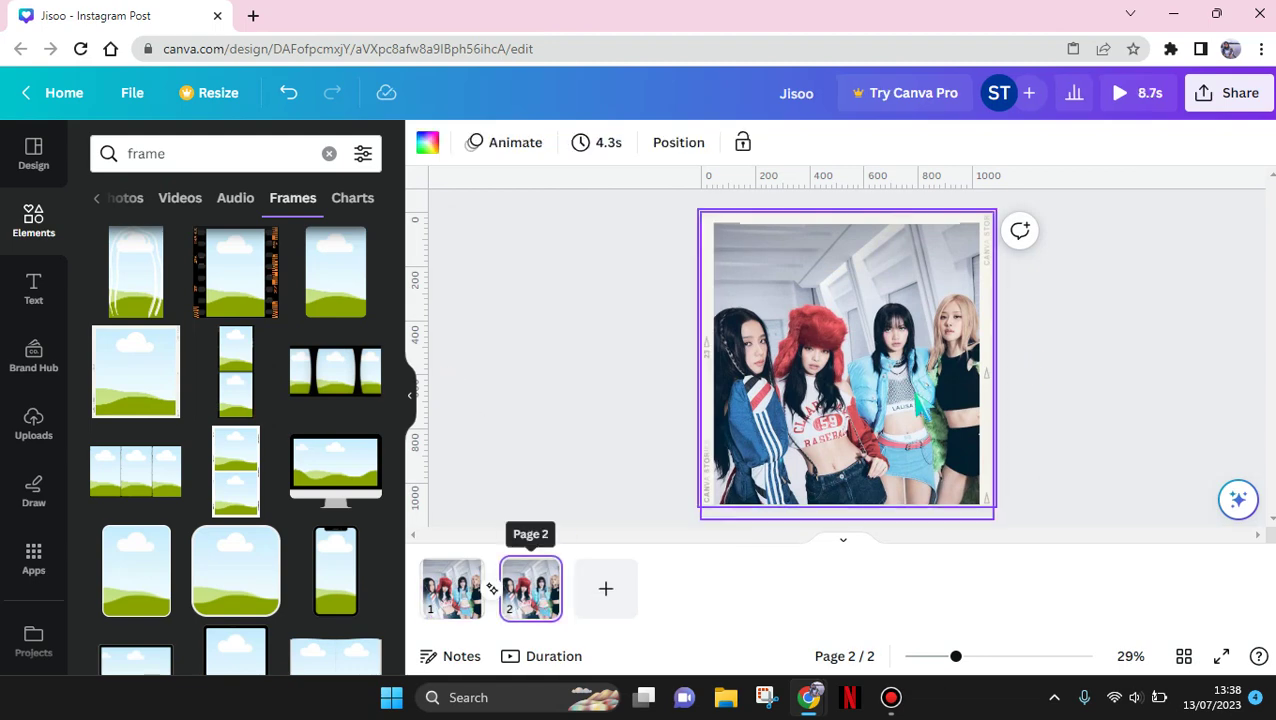
{"action": "left_click", "coordinate": [918, 400]}
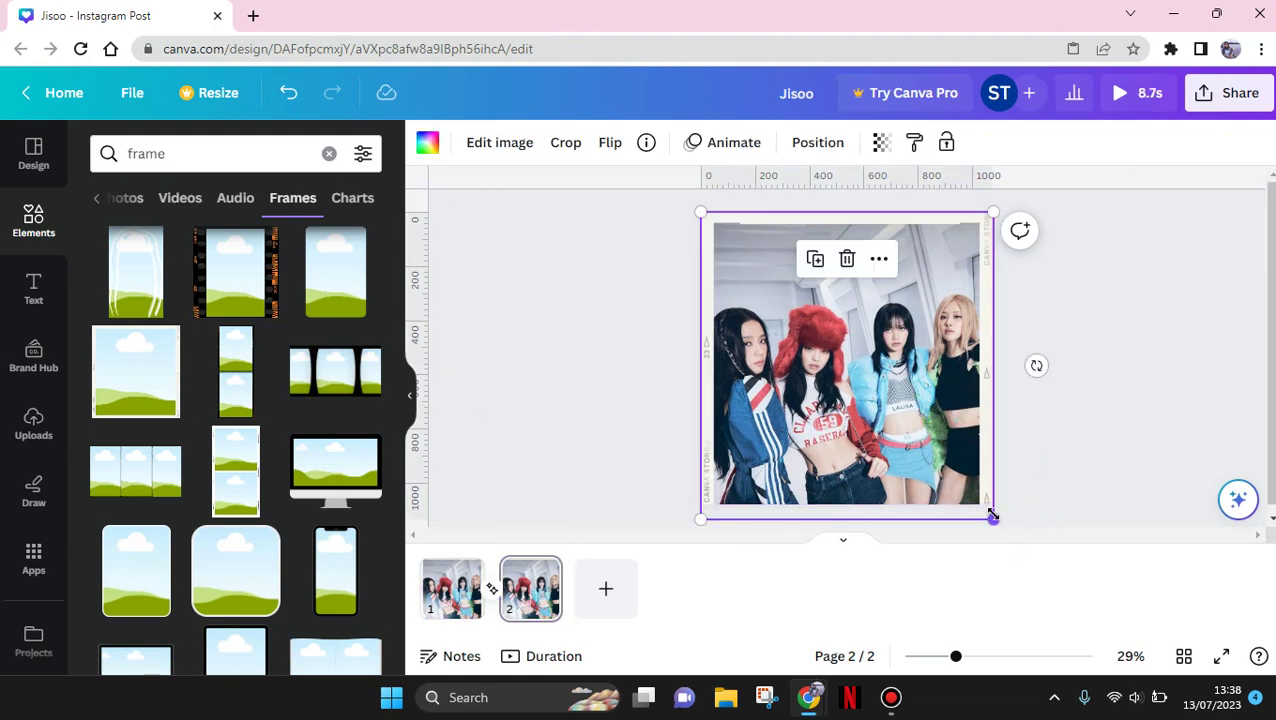
{"action": "left_click_drag", "start_coordinate": [992, 514], "coordinate": [928, 404]}
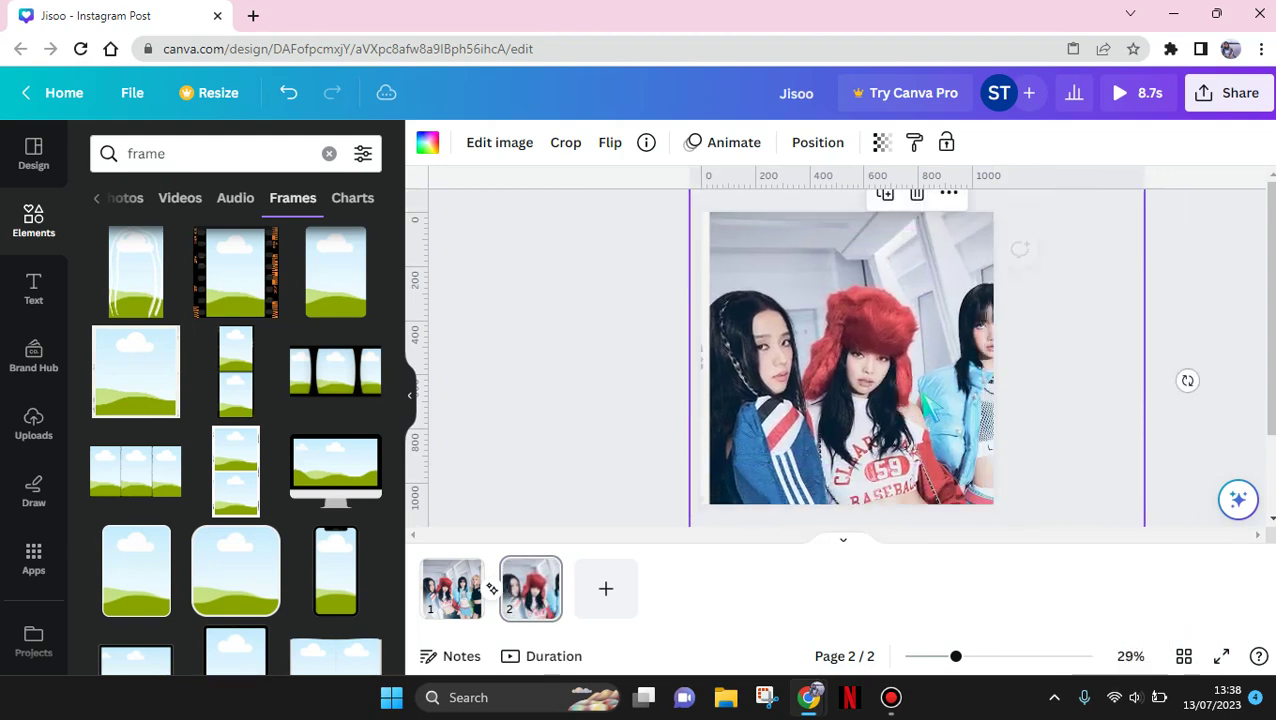
{"action": "scroll", "coordinate": [1153, 293], "scroll_direction": "down", "scroll_amount": 2}
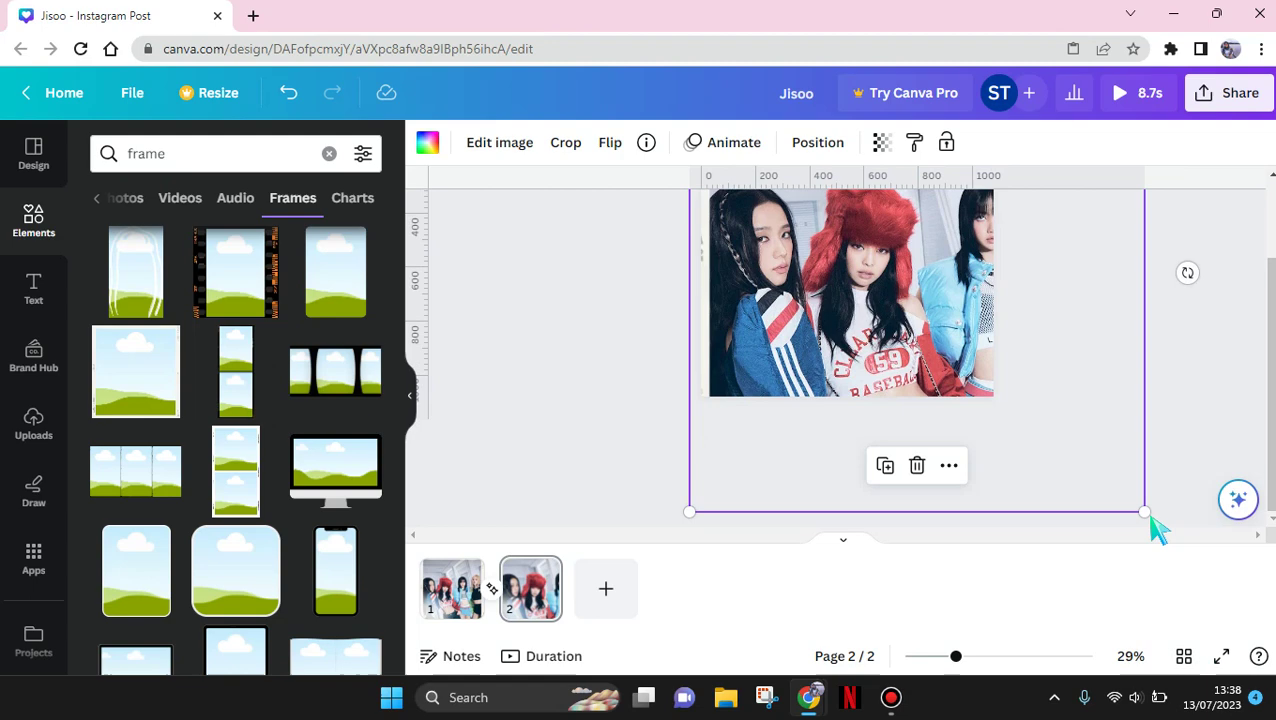
{"action": "left_click_drag", "start_coordinate": [1144, 512], "coordinate": [1200, 645]}
{"action": "left_click_drag", "start_coordinate": [880, 345], "coordinate": [889, 296]}
{"action": "scroll", "coordinate": [600, 350], "scroll_direction": "up", "scroll_amount": 2}
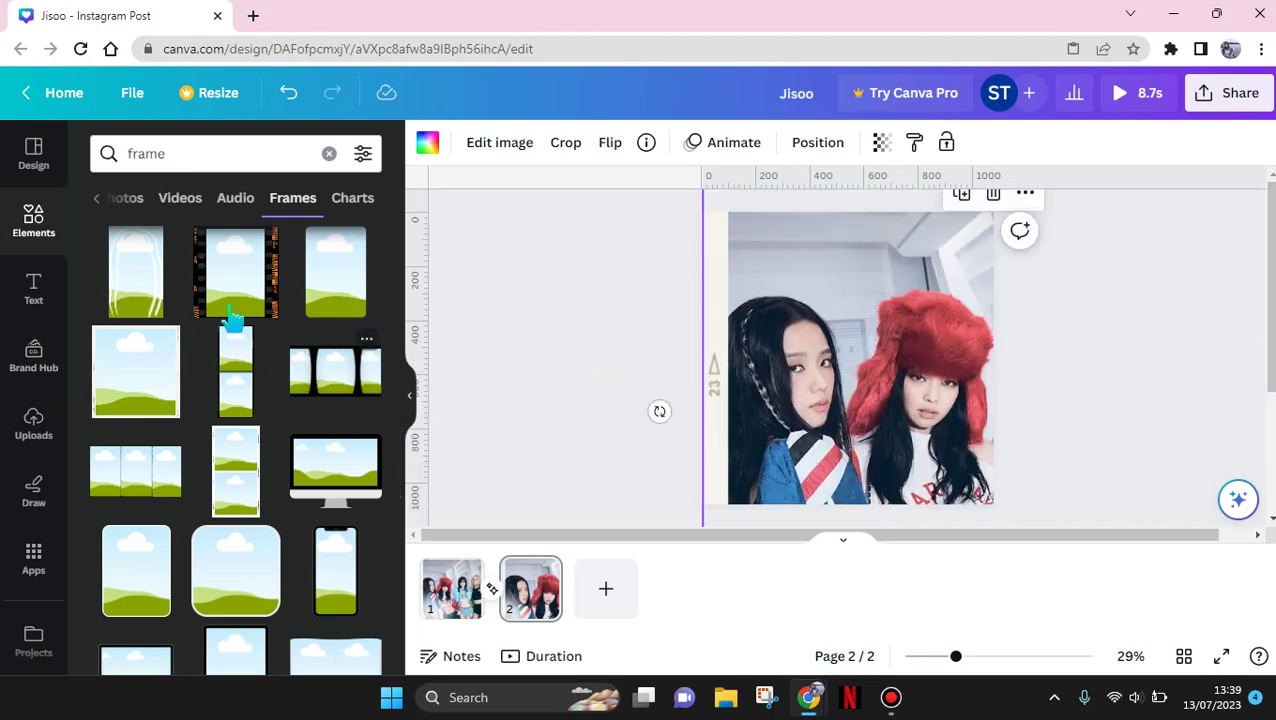
- Search Elements for focus graphics and place black corner brackets over the leftmost member's face
{"action": "left_click", "coordinate": [8, 218]}
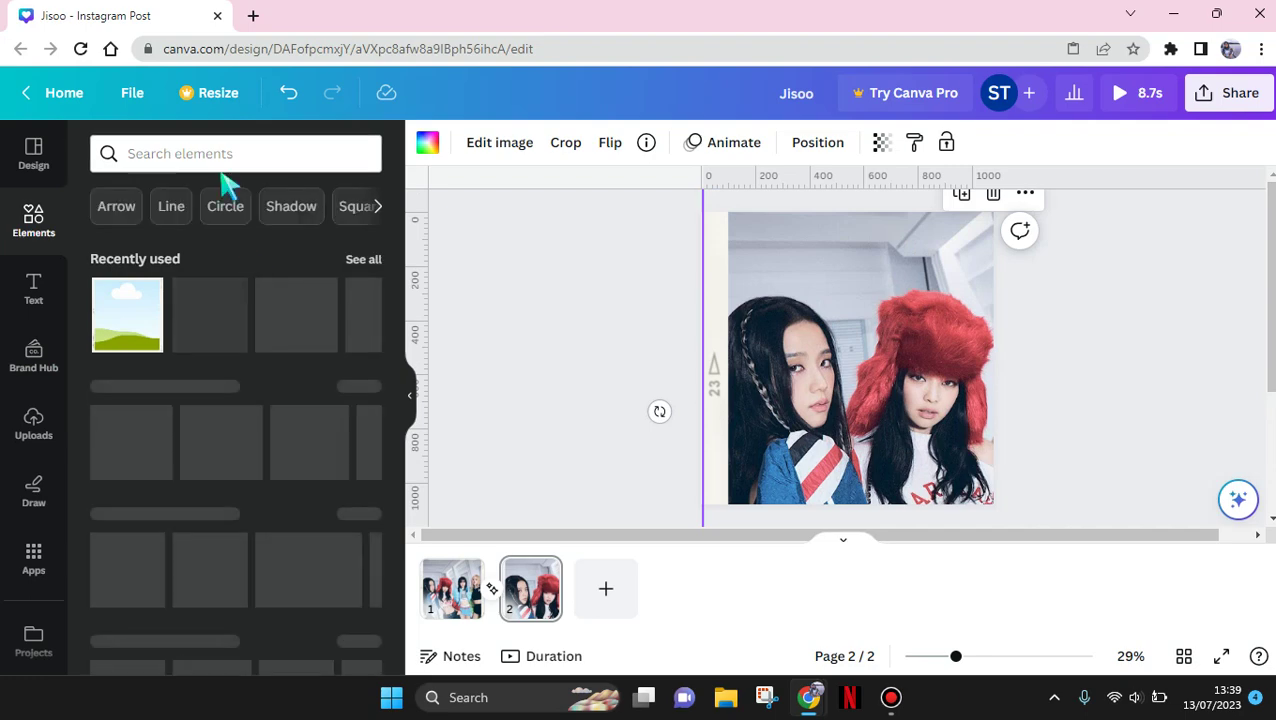
{"action": "left_click", "coordinate": [212, 163]}
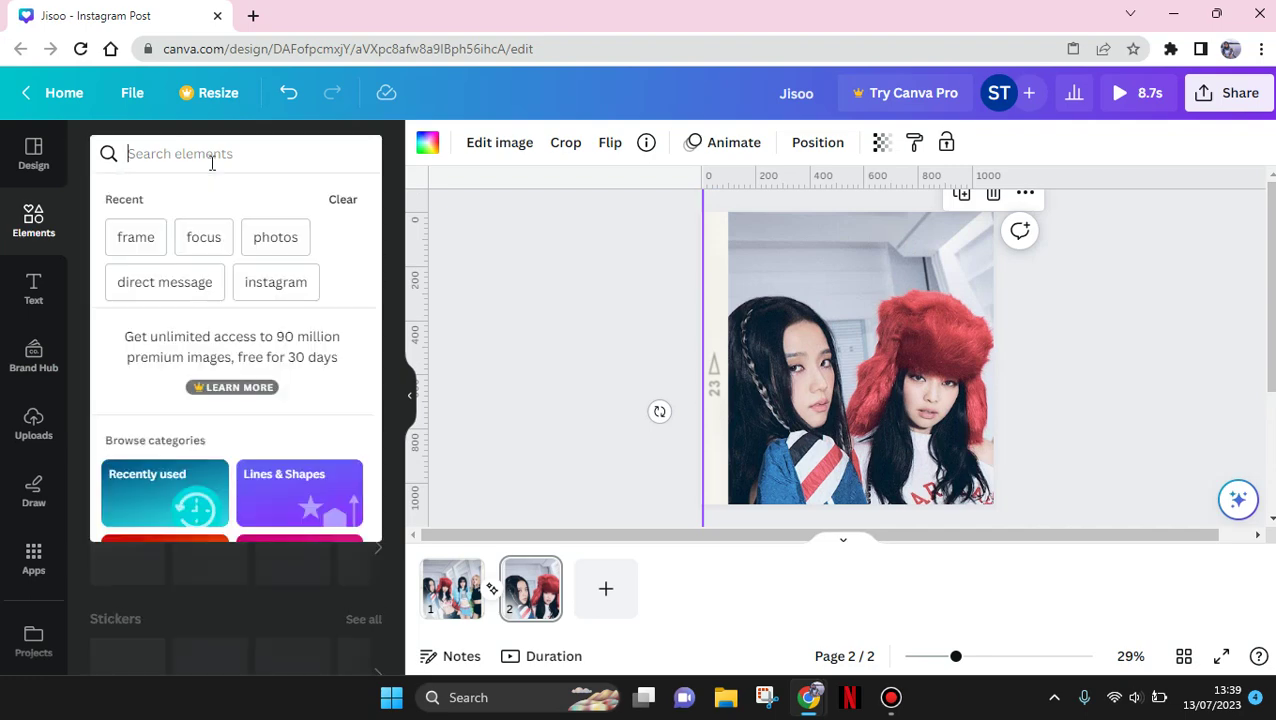
{"action": "type", "text": "focus"}
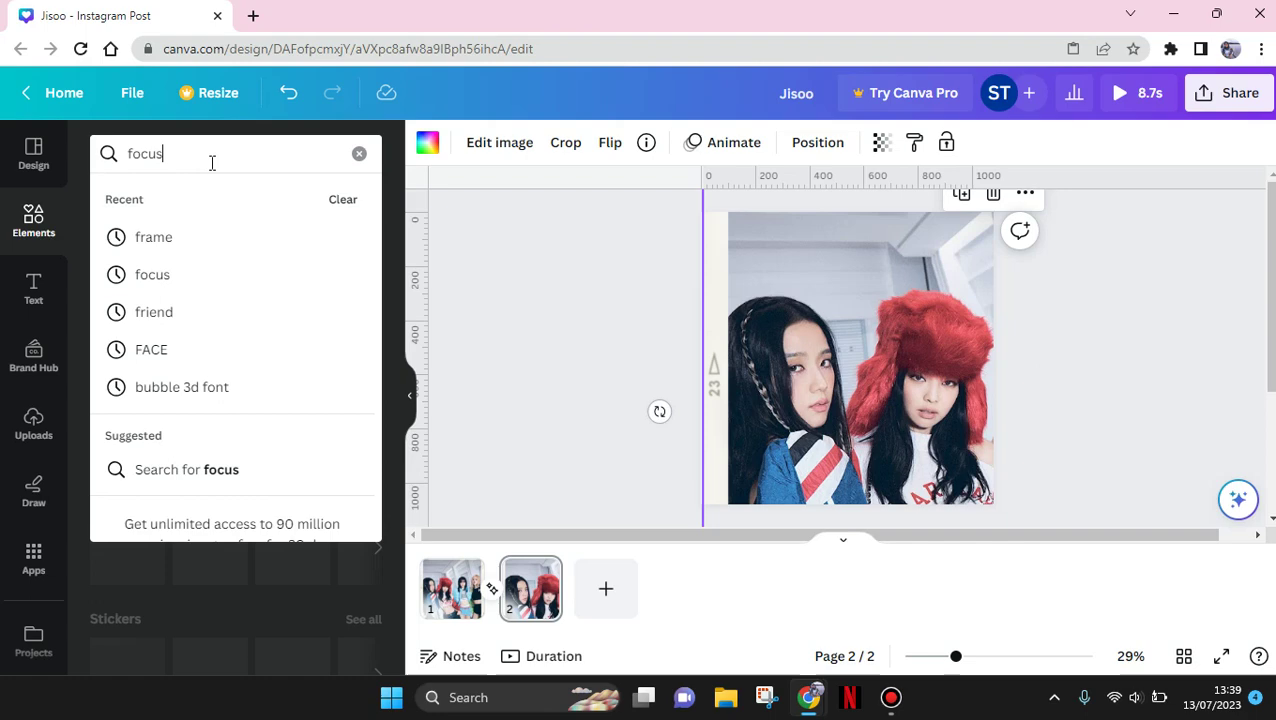
{"action": "key", "text": "Return"}
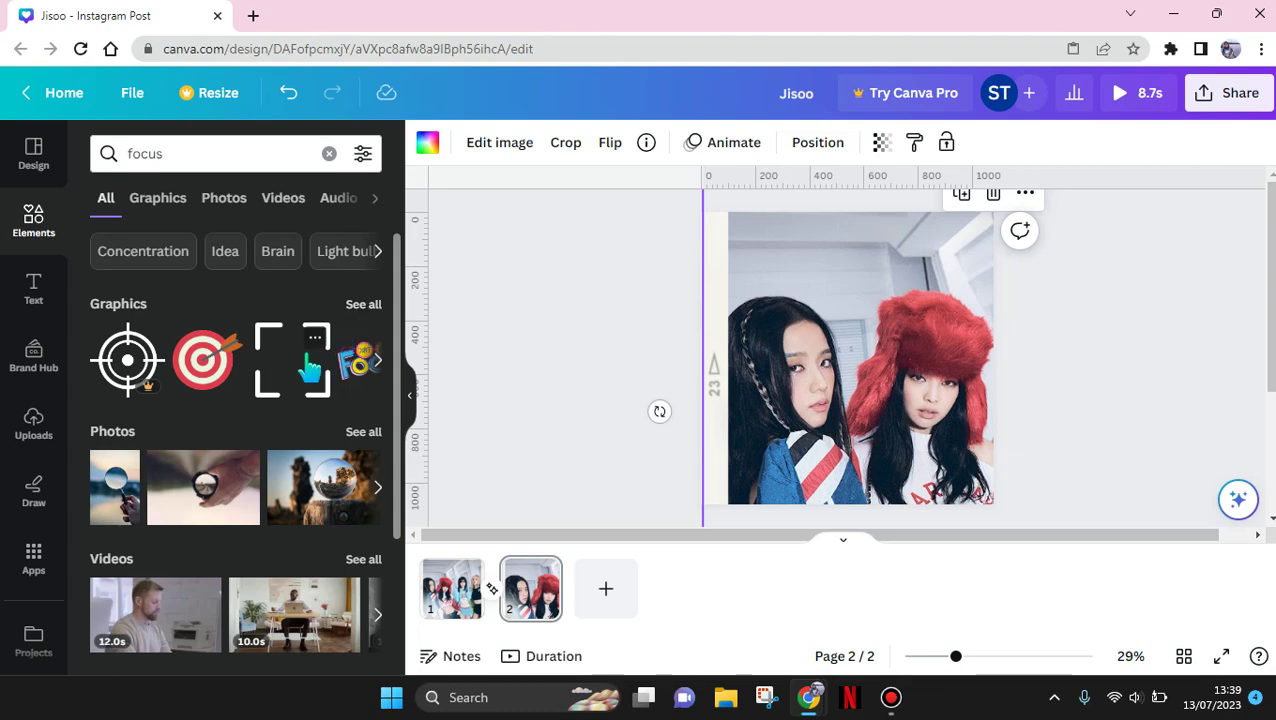
{"action": "left_click_drag", "start_coordinate": [885, 375], "coordinate": [782, 393]}
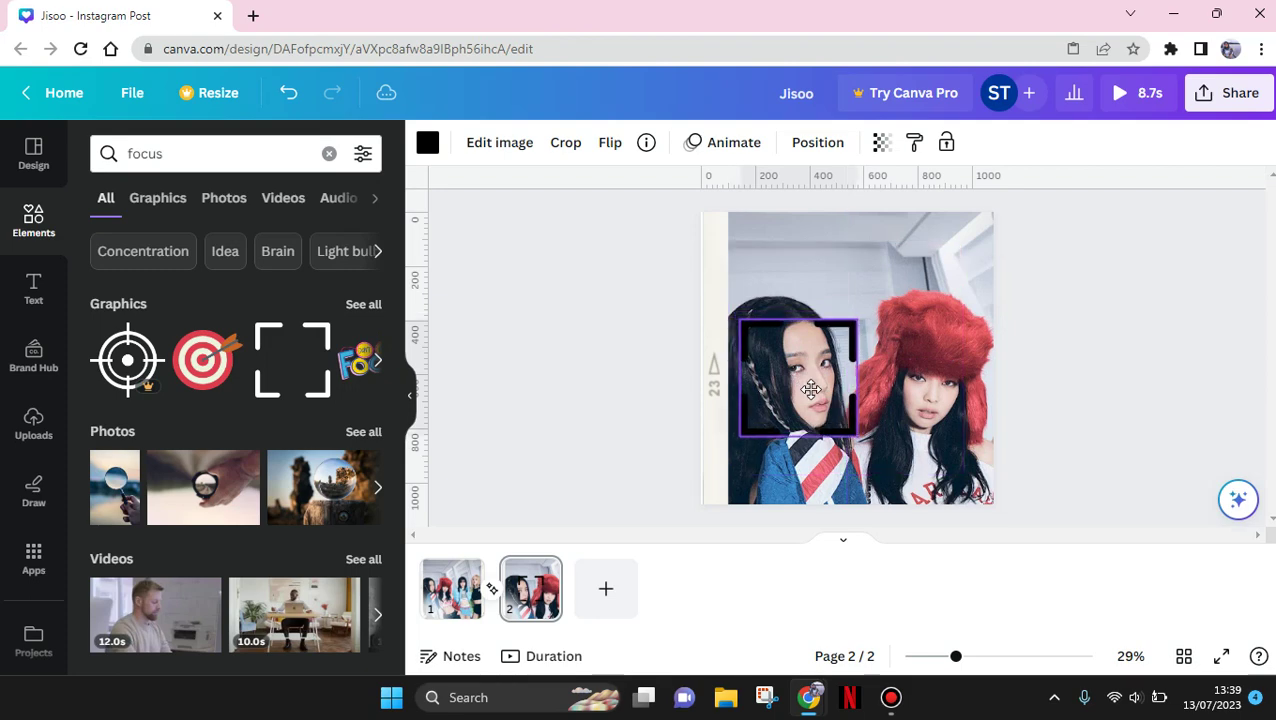
- Add a heading text box for the name and set its font size to 80
{"action": "left_click", "coordinate": [34, 290]}
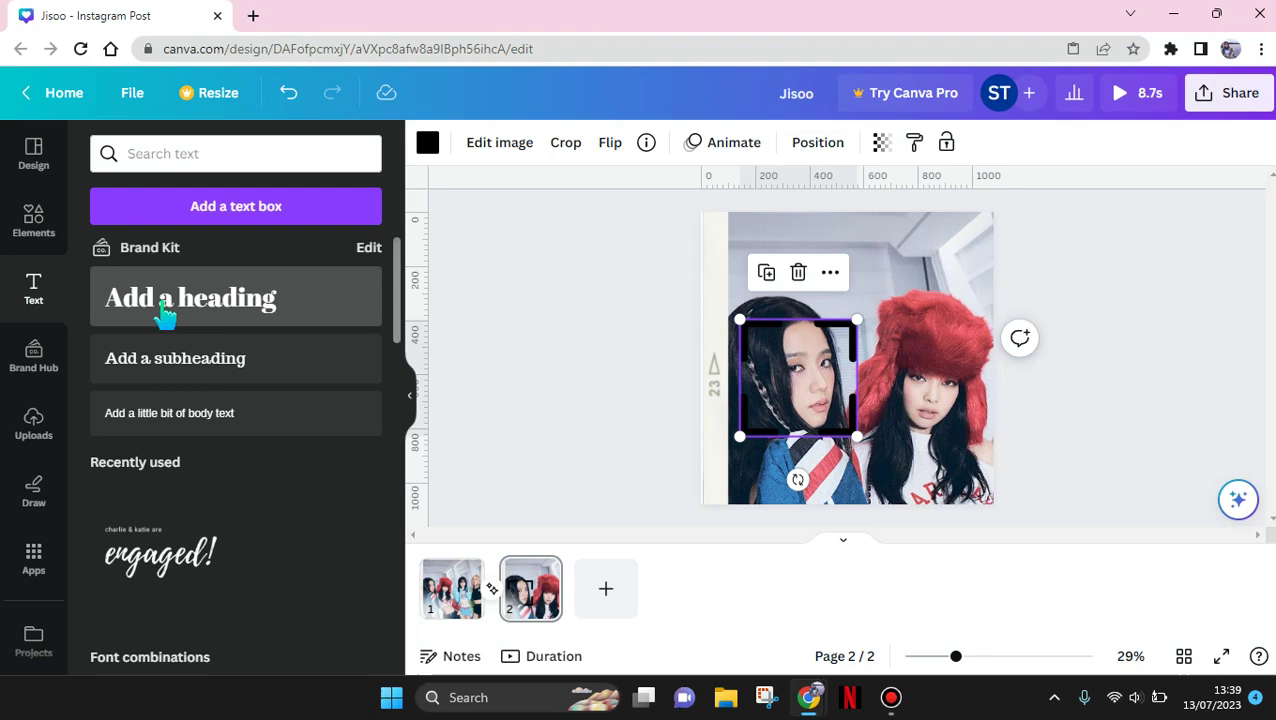
{"action": "left_click", "coordinate": [165, 314]}
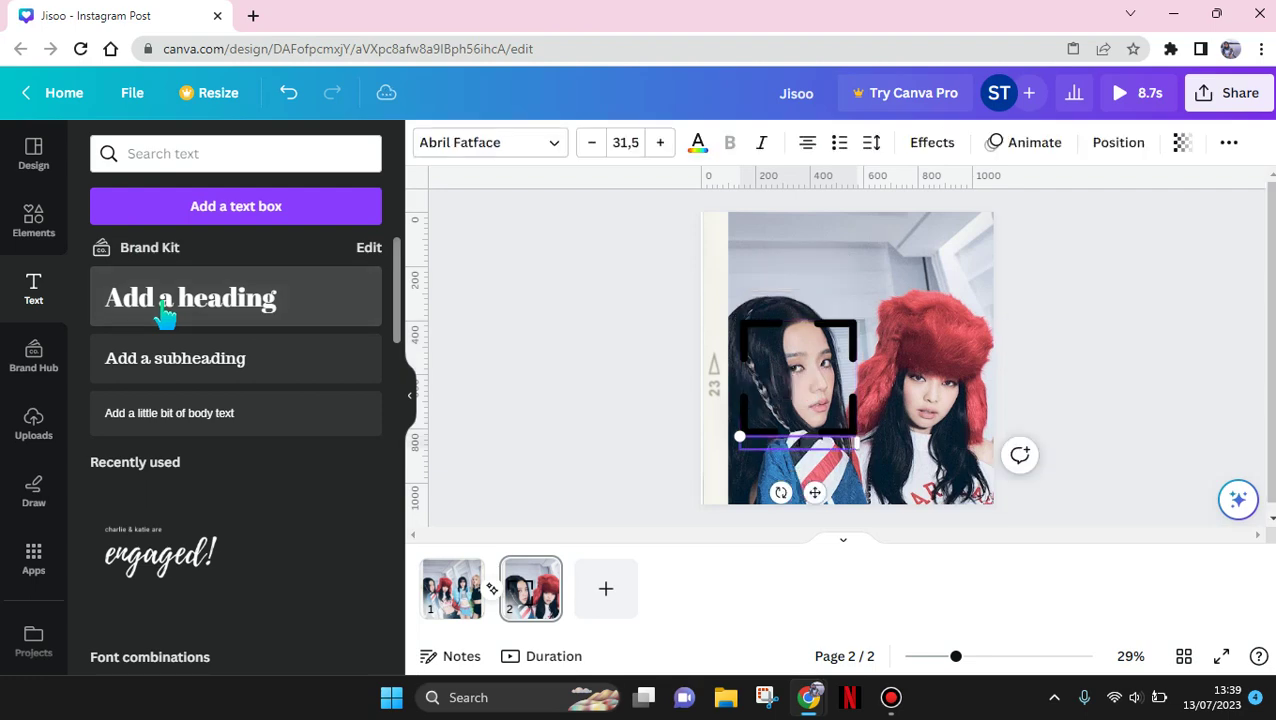
{"action": "left_click", "coordinate": [625, 148]}
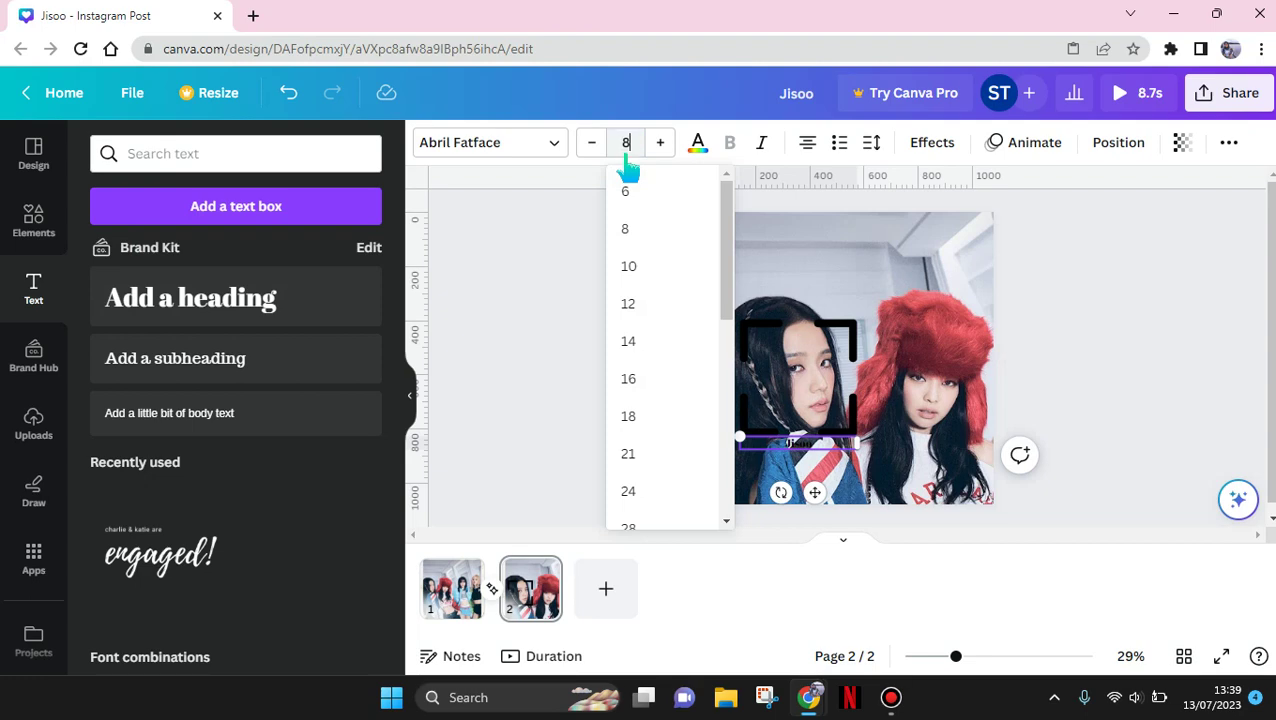
{"action": "key", "text": "Return"}
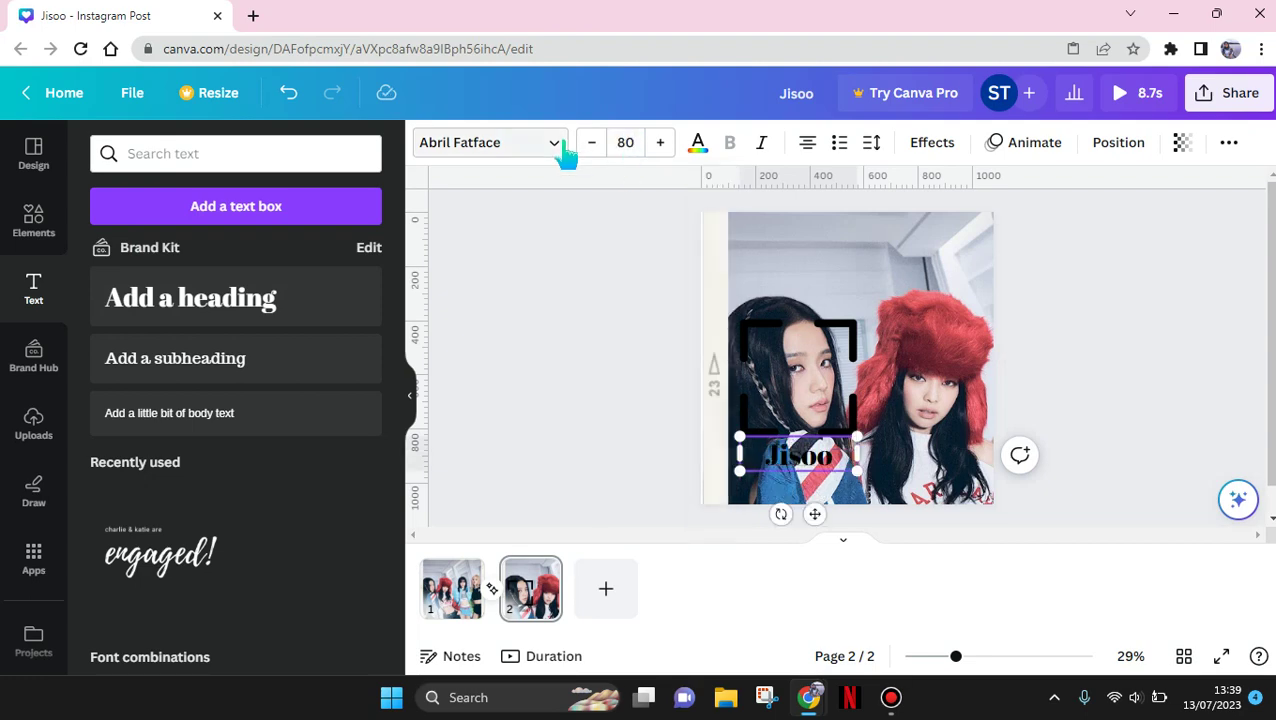
- Change the Jisoo name to the Genty font and move it above the focus brackets
{"action": "left_click", "coordinate": [561, 140]}
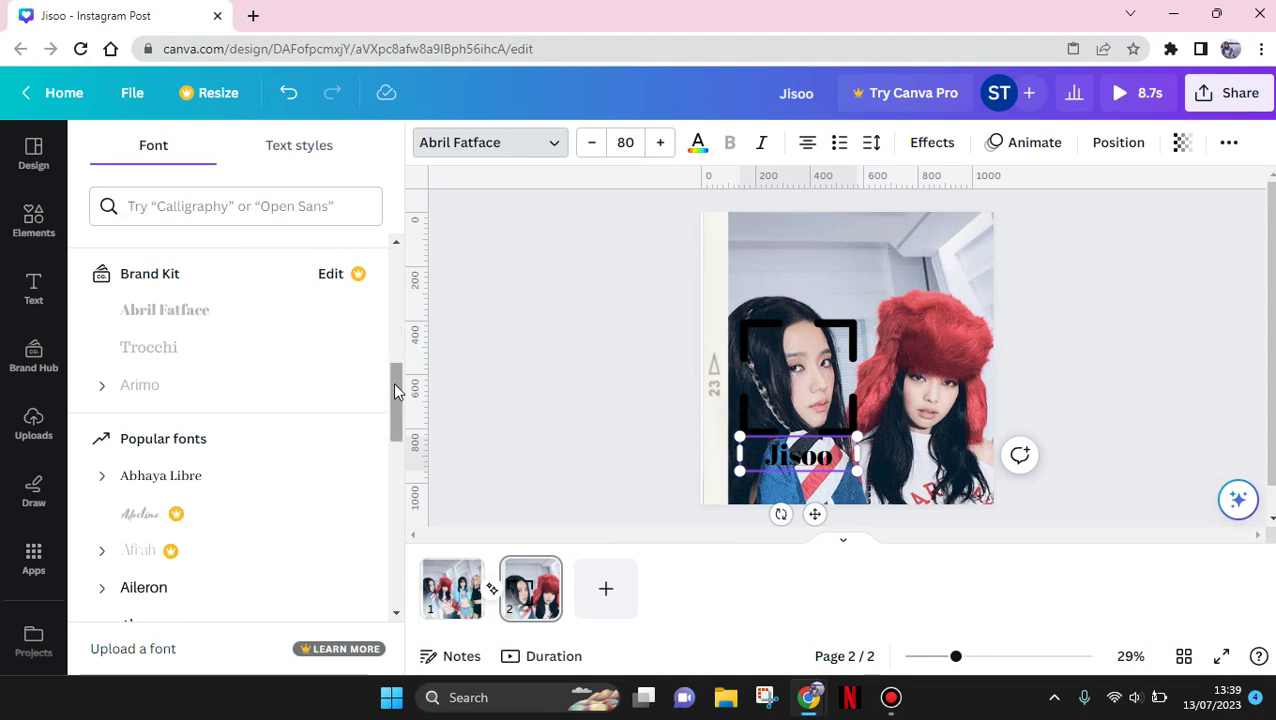
{"action": "scroll", "coordinate": [398, 308], "scroll_direction": "up", "scroll_amount": 5}
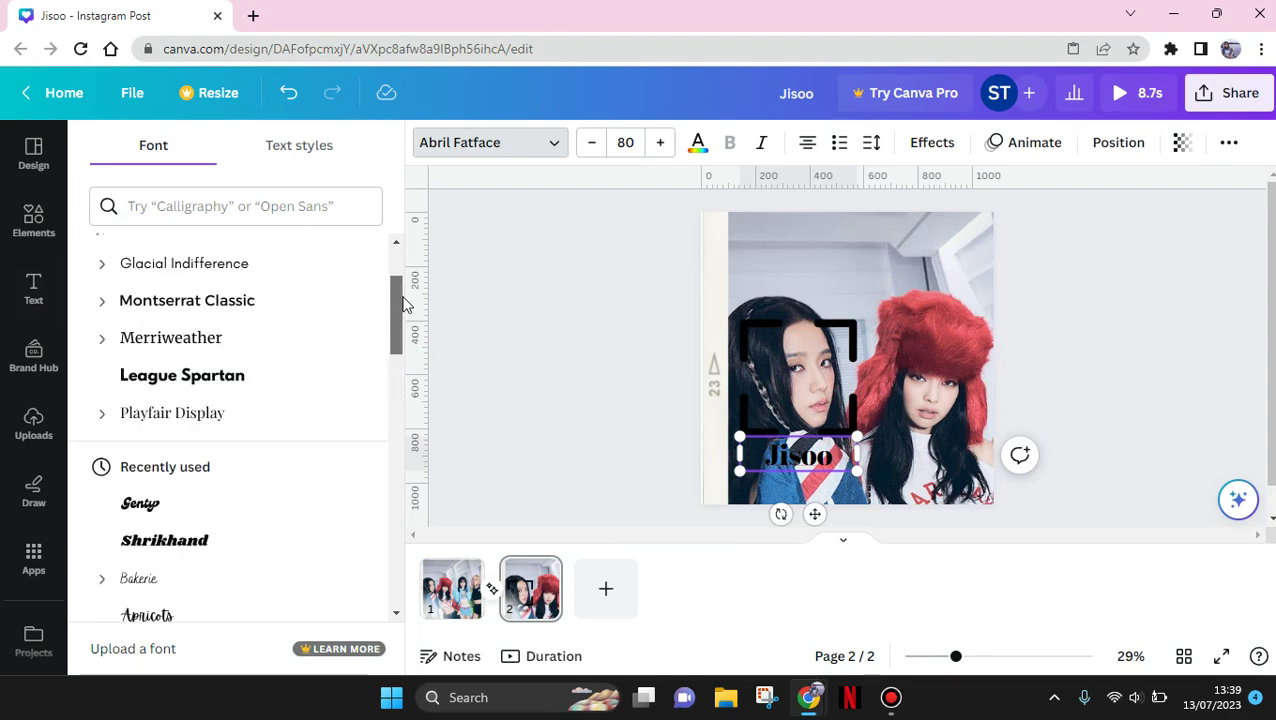
{"action": "left_click", "coordinate": [160, 516]}
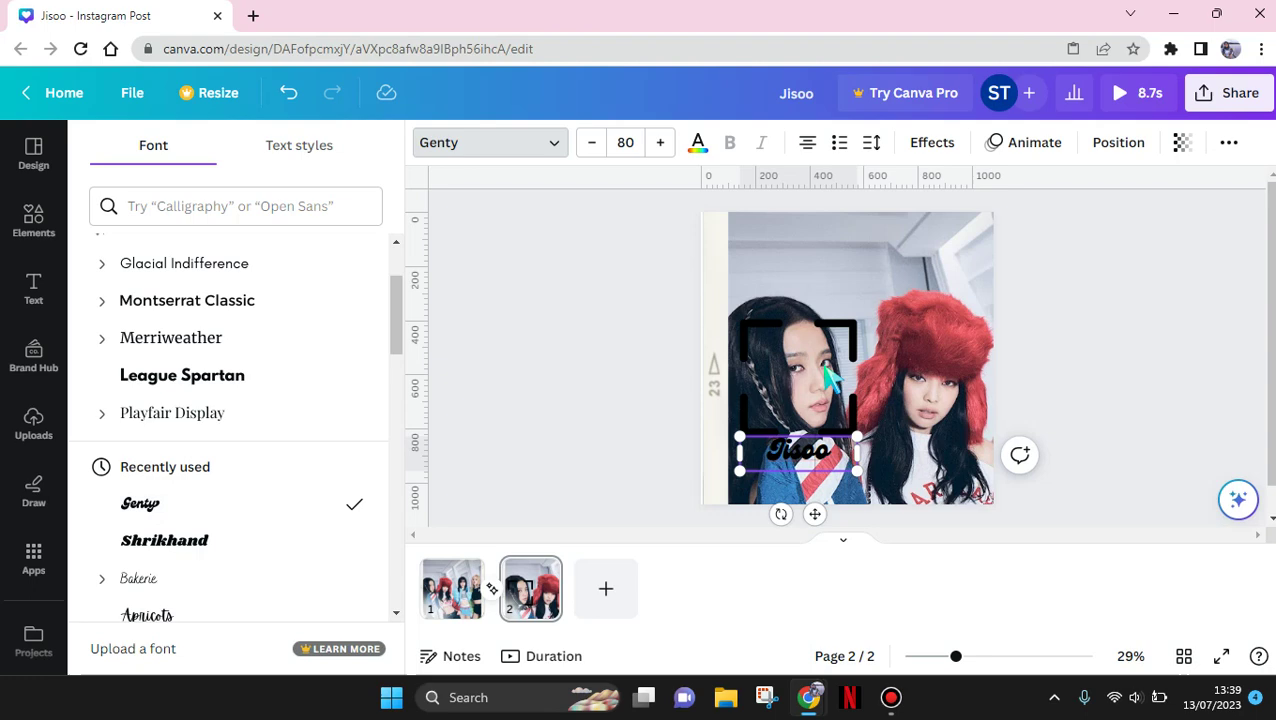
{"action": "left_click", "coordinate": [838, 500]}
{"action": "left_click", "coordinate": [818, 440]}
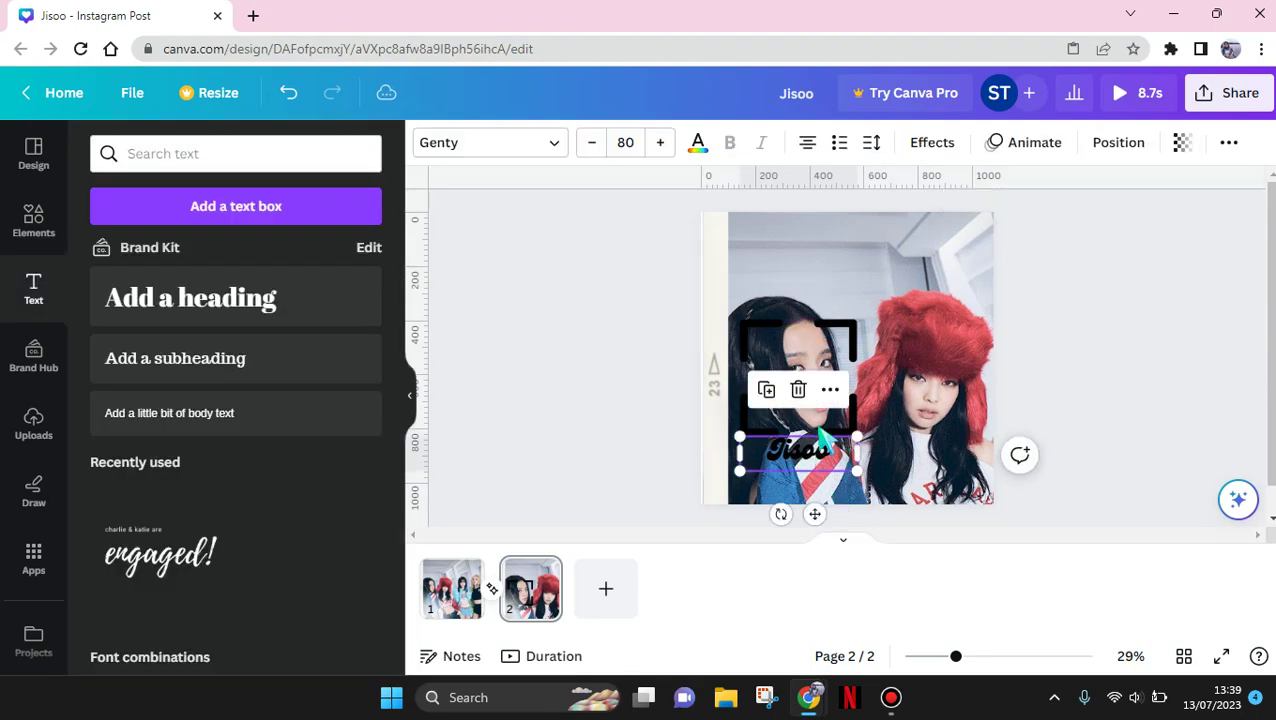
{"action": "left_click_drag", "start_coordinate": [818, 435], "coordinate": [820, 284]}
- Duplicate page 2 into member pages and review pages 3–5 for Jenie, Lisa and Rosé
{"action": "left_click", "coordinate": [1070, 340]}
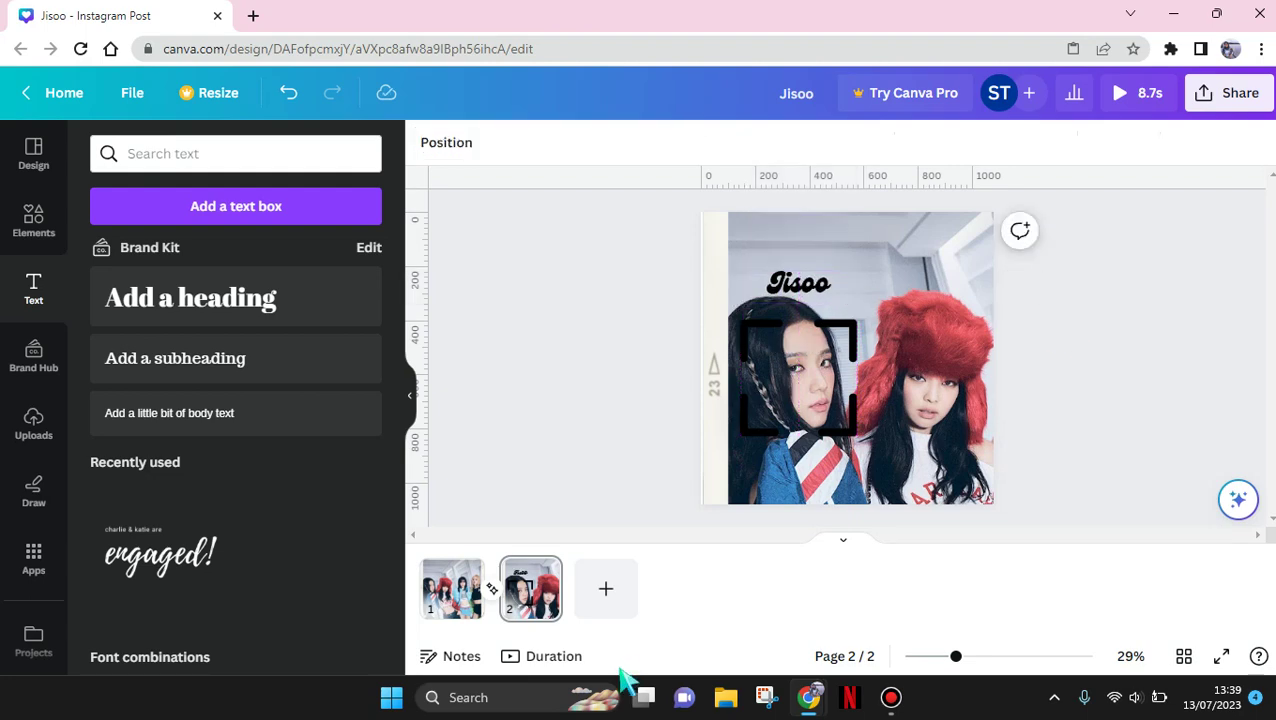
{"action": "right_click", "coordinate": [525, 588]}
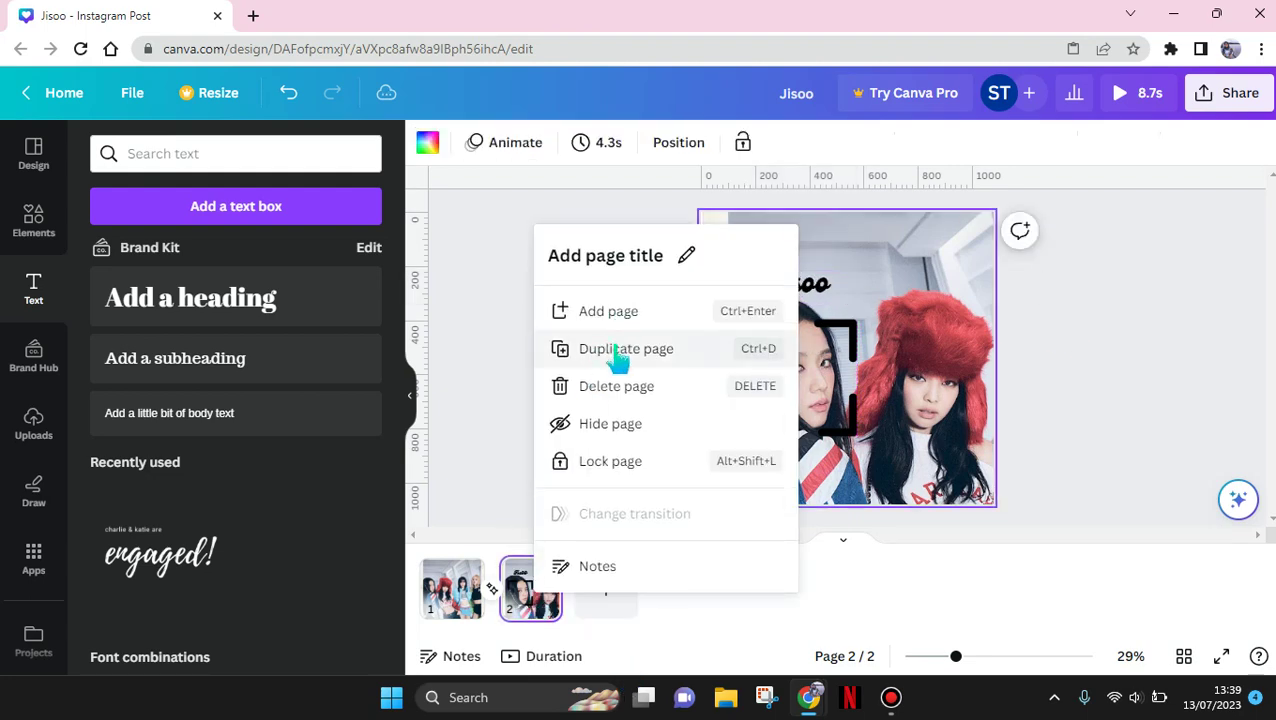
{"action": "left_click", "coordinate": [618, 356]}
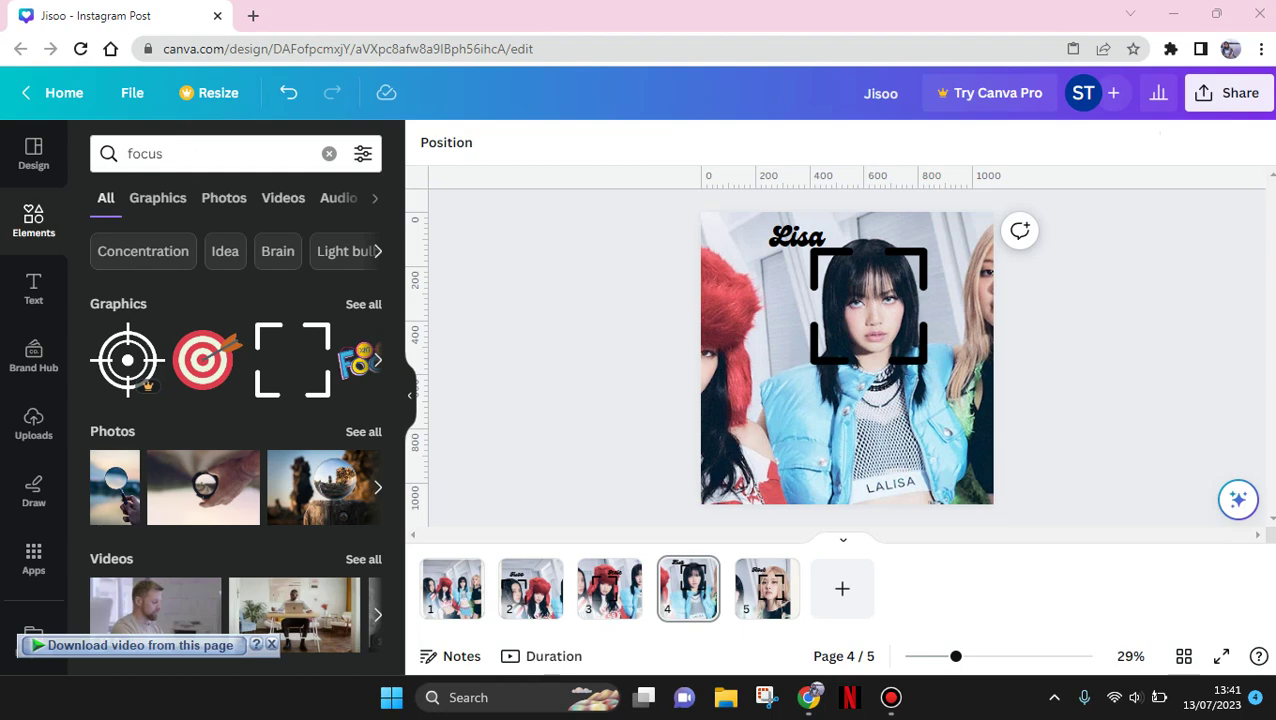
{"action": "left_click", "coordinate": [614, 615]}
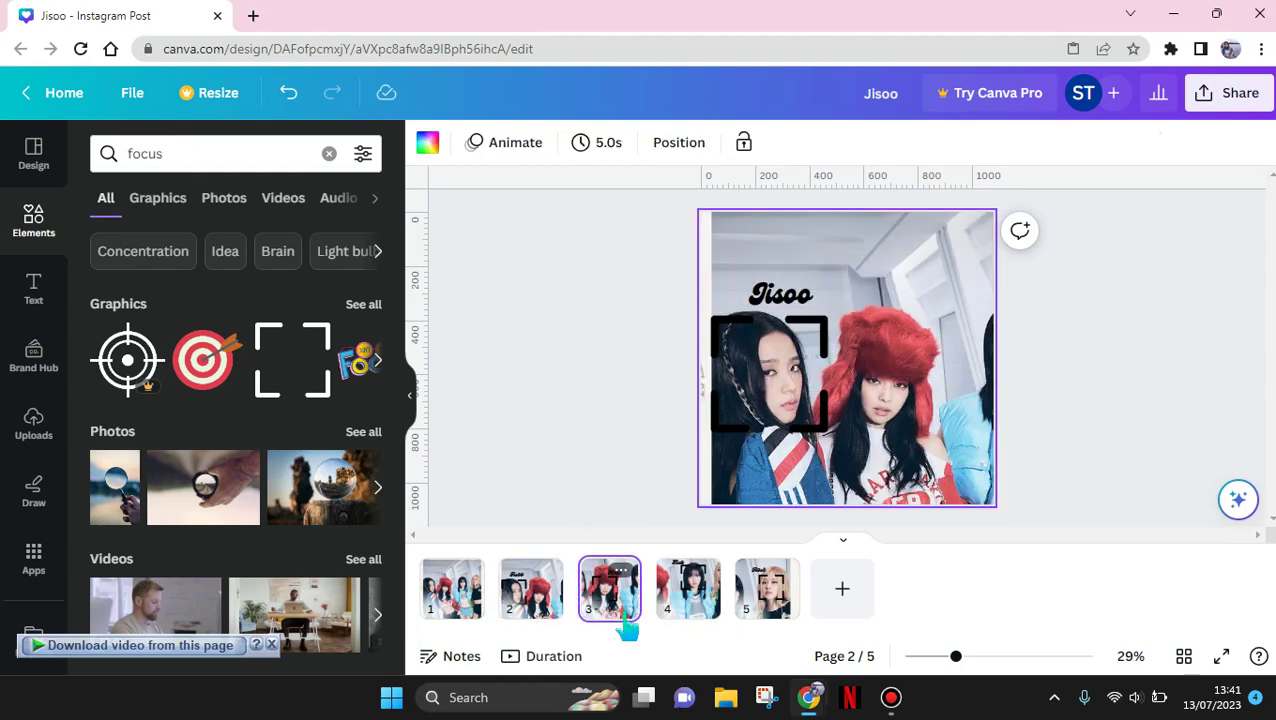
{"action": "left_click", "coordinate": [693, 614]}
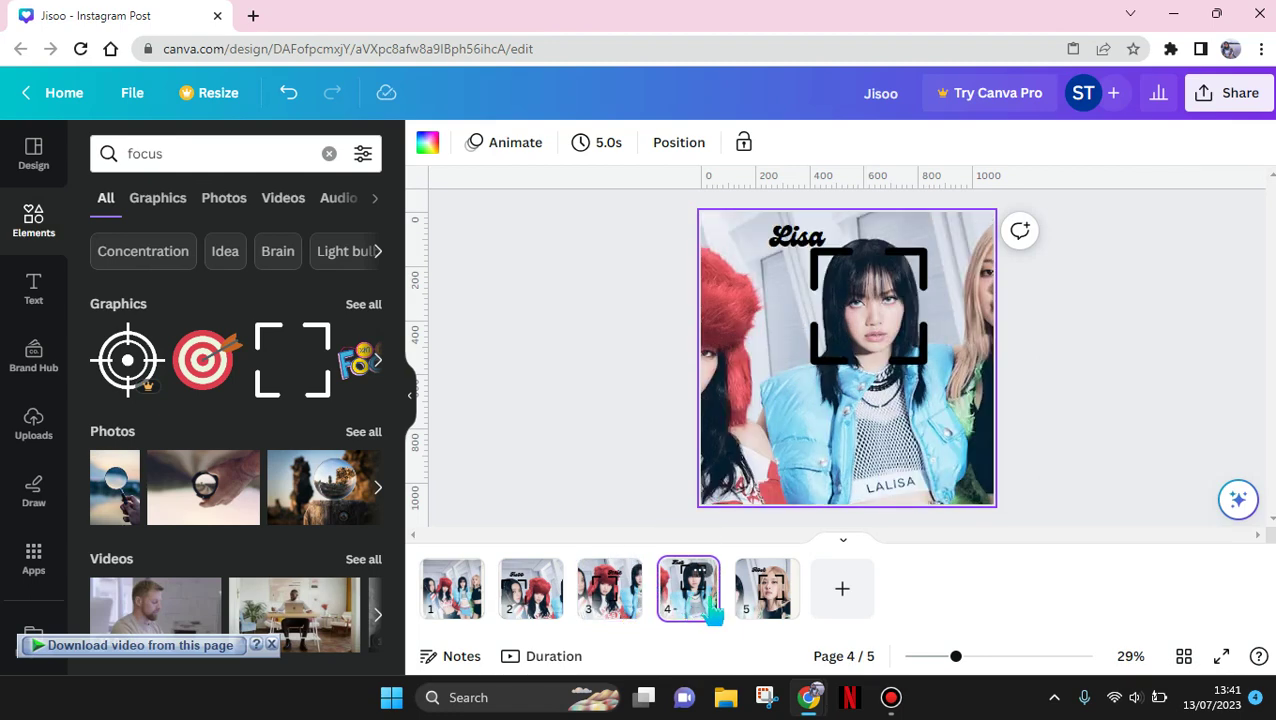
{"action": "left_click", "coordinate": [770, 617]}
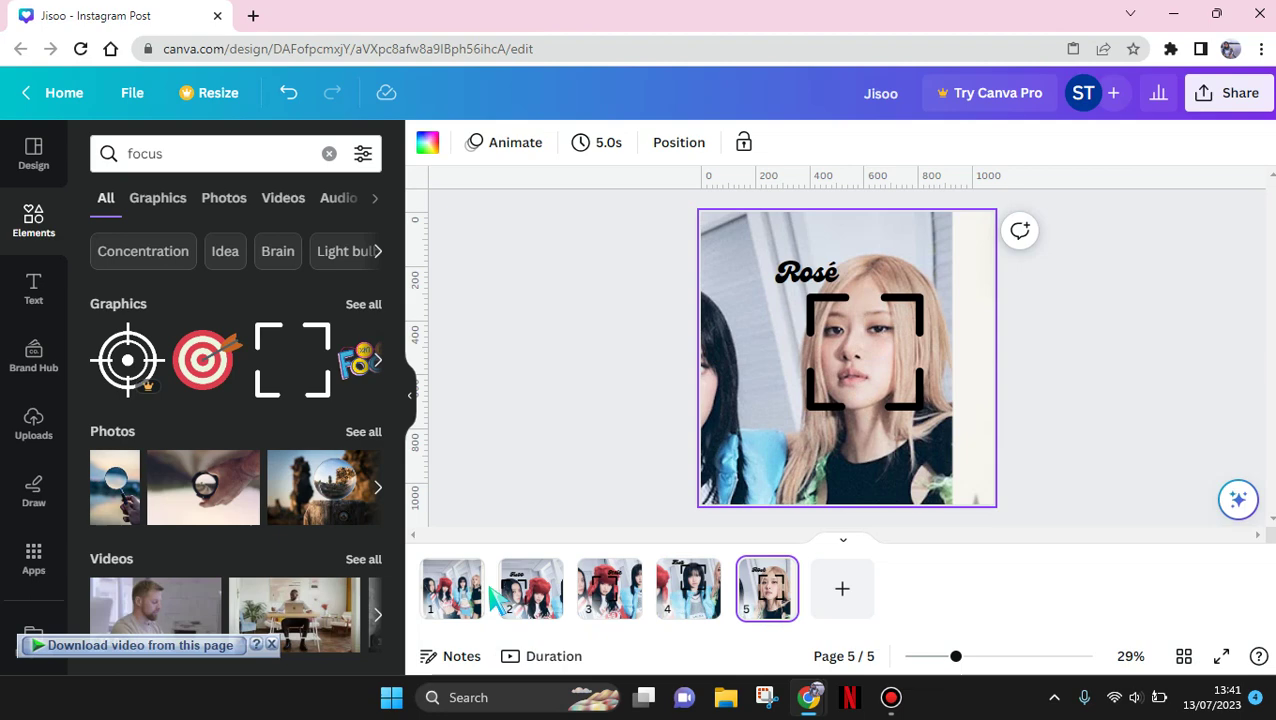
{"action": "mouse_move", "coordinate": [495, 600]}
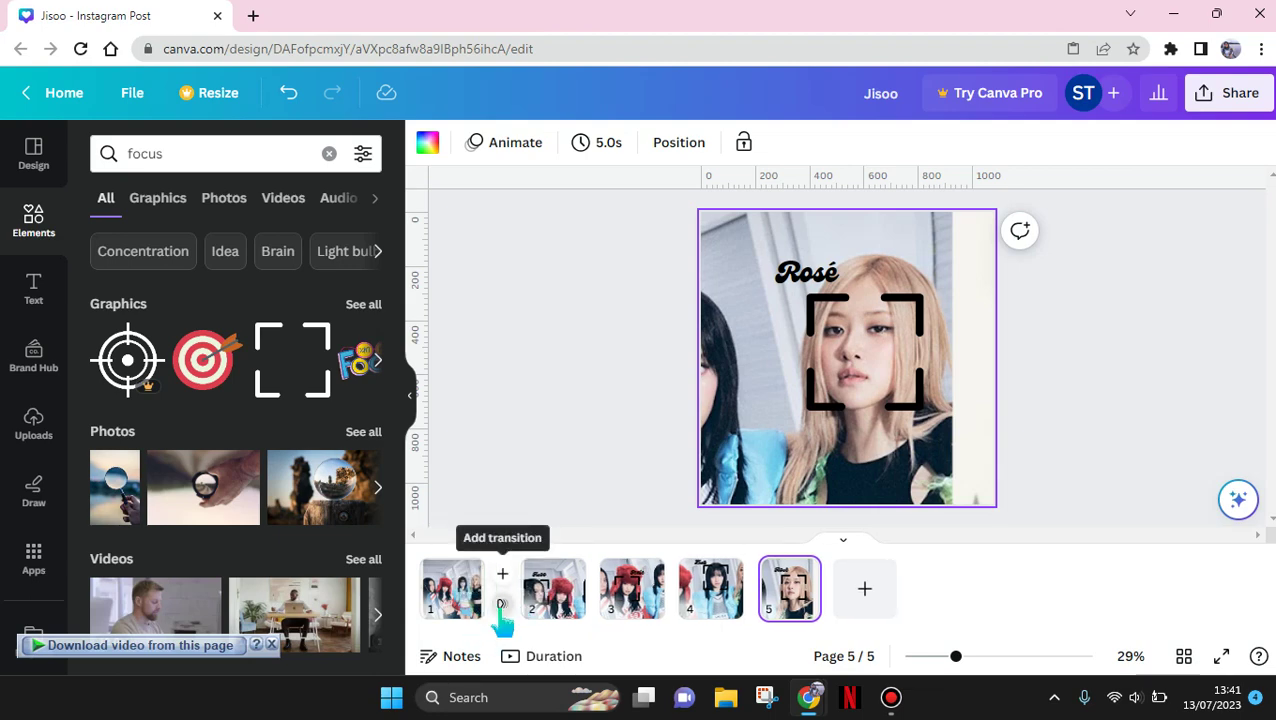
- Add a Match & Move transition of 0.8 seconds and apply it between all pages
{"action": "left_click", "coordinate": [502, 606]}
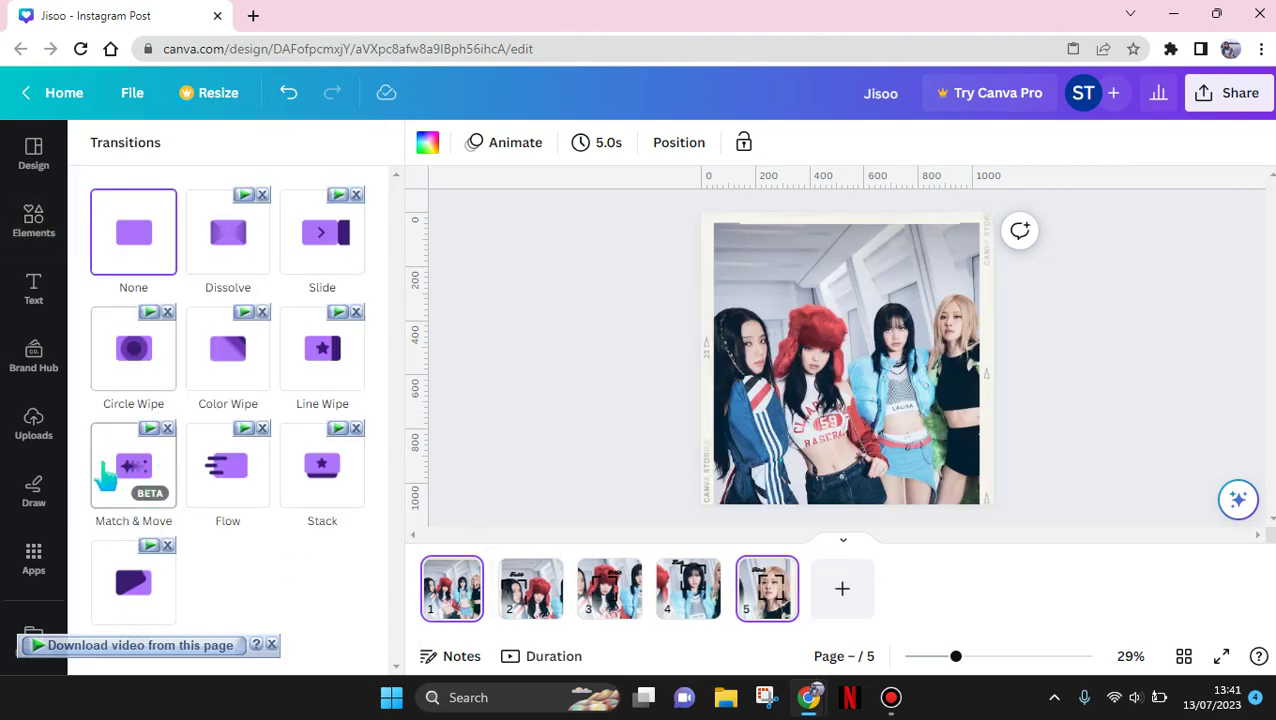
{"action": "left_click", "coordinate": [108, 472]}
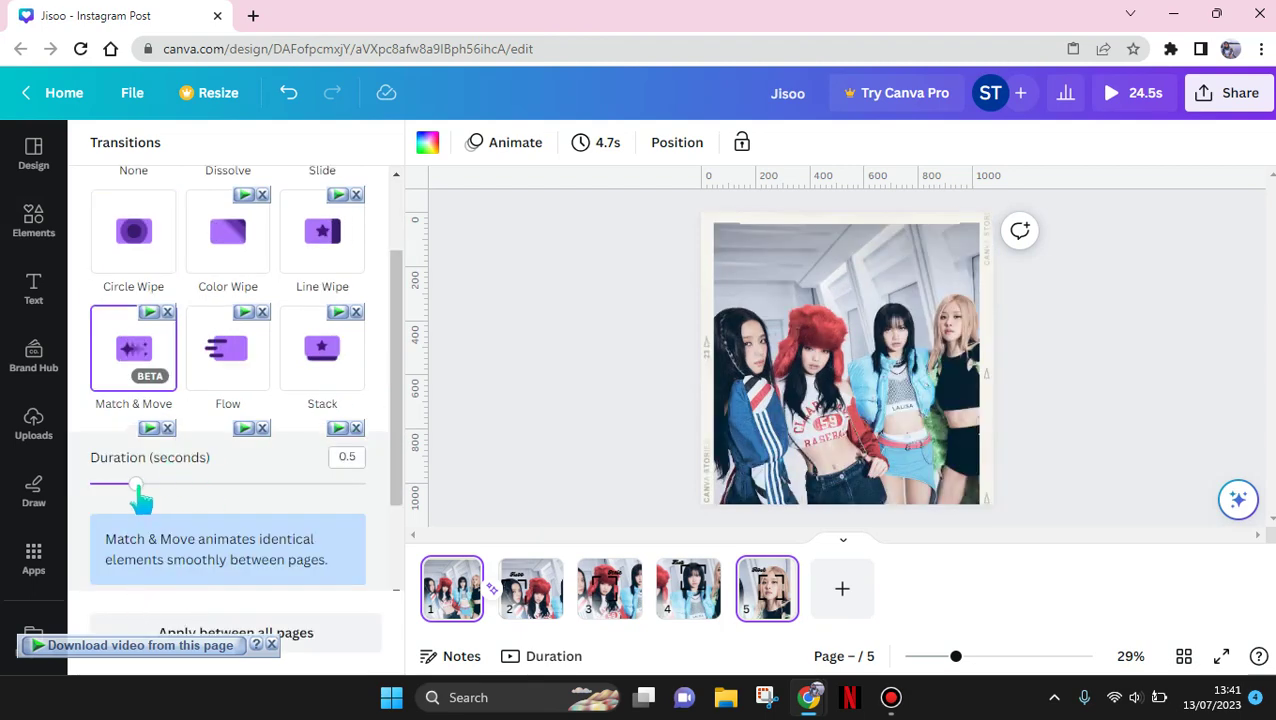
{"action": "left_click_drag", "start_coordinate": [138, 486], "coordinate": [171, 488]}
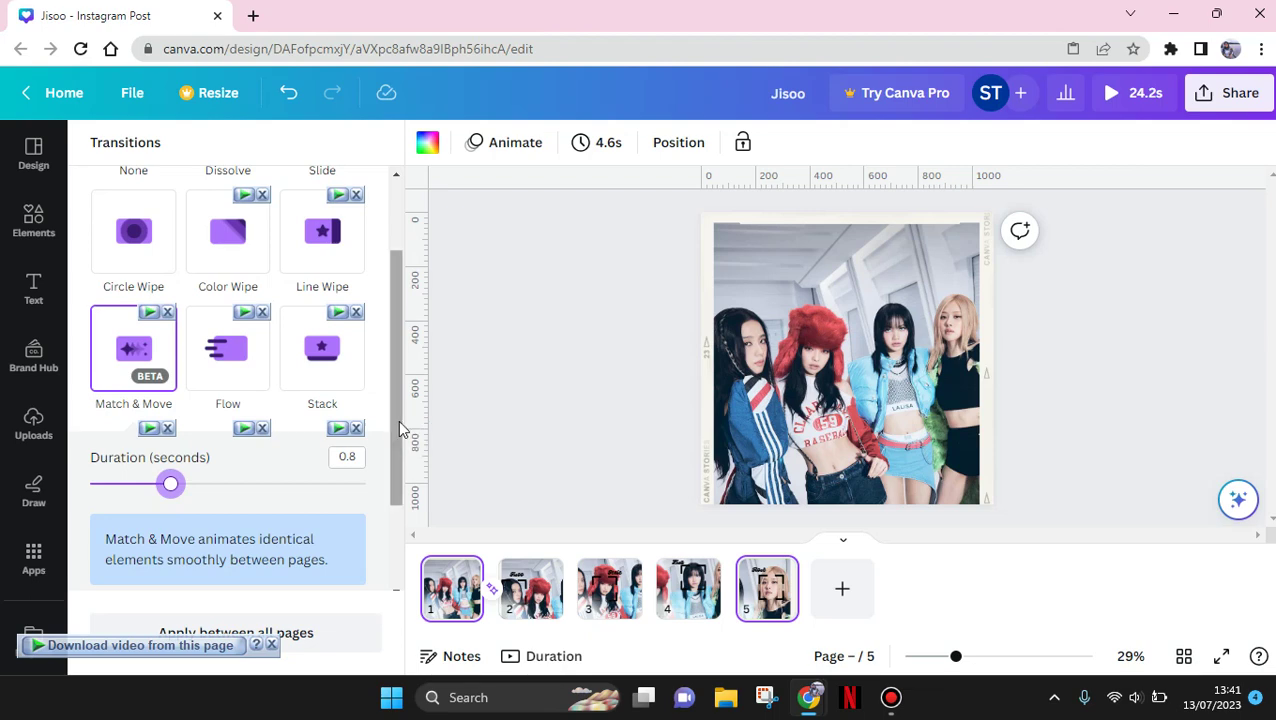
{"action": "scroll", "coordinate": [392, 545], "scroll_direction": "down", "scroll_amount": 2}
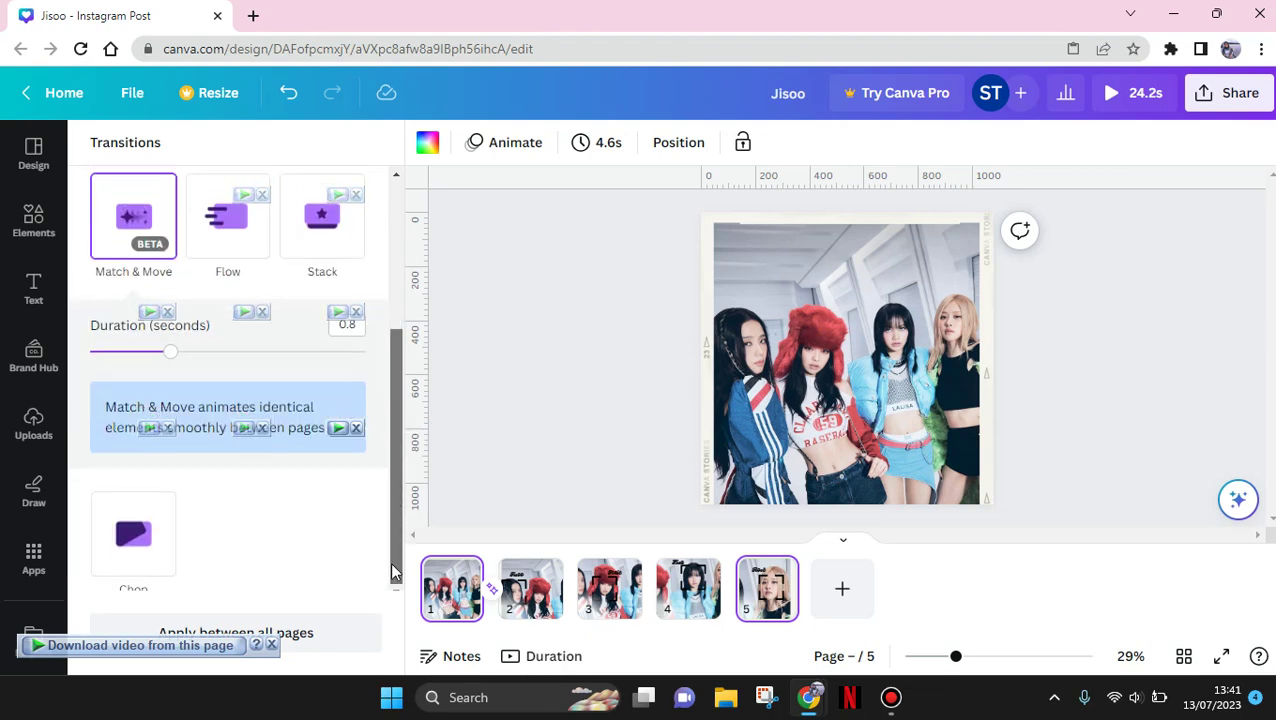
{"action": "left_click", "coordinate": [271, 645]}
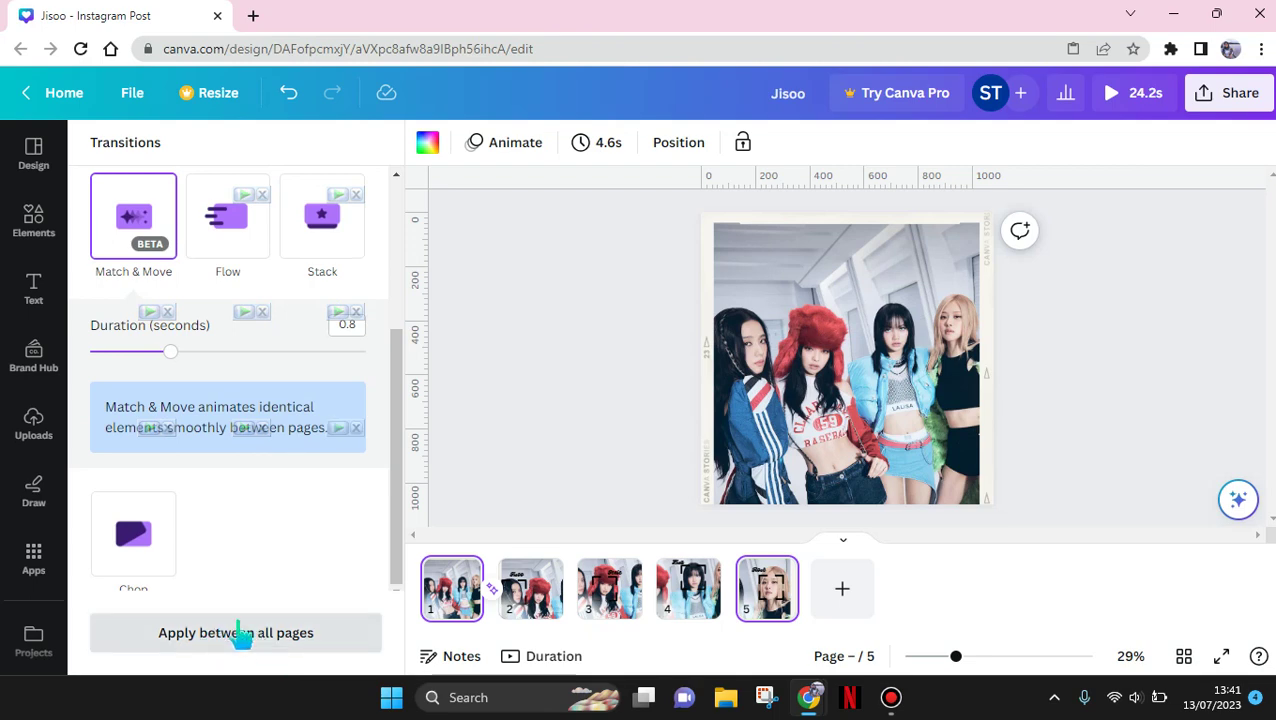
{"action": "left_click", "coordinate": [238, 633]}
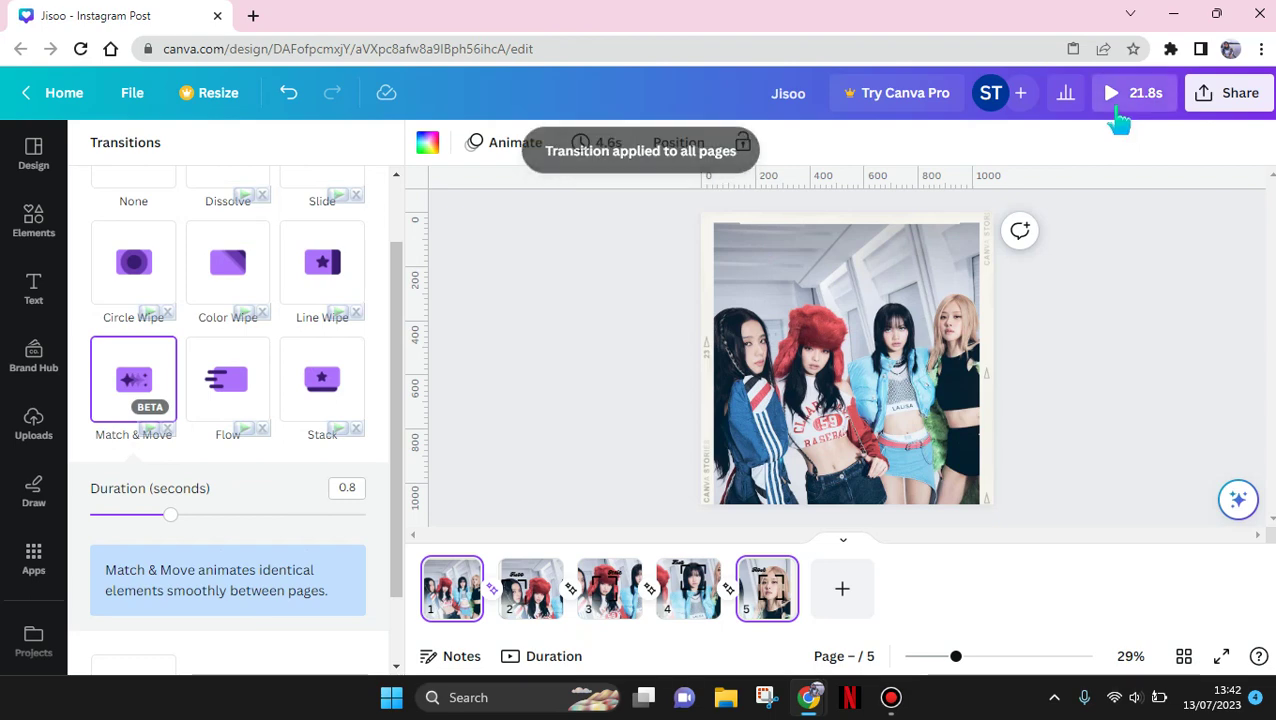
- Play the five-page design as a full-screen preview
{"action": "left_click", "coordinate": [1117, 115]}
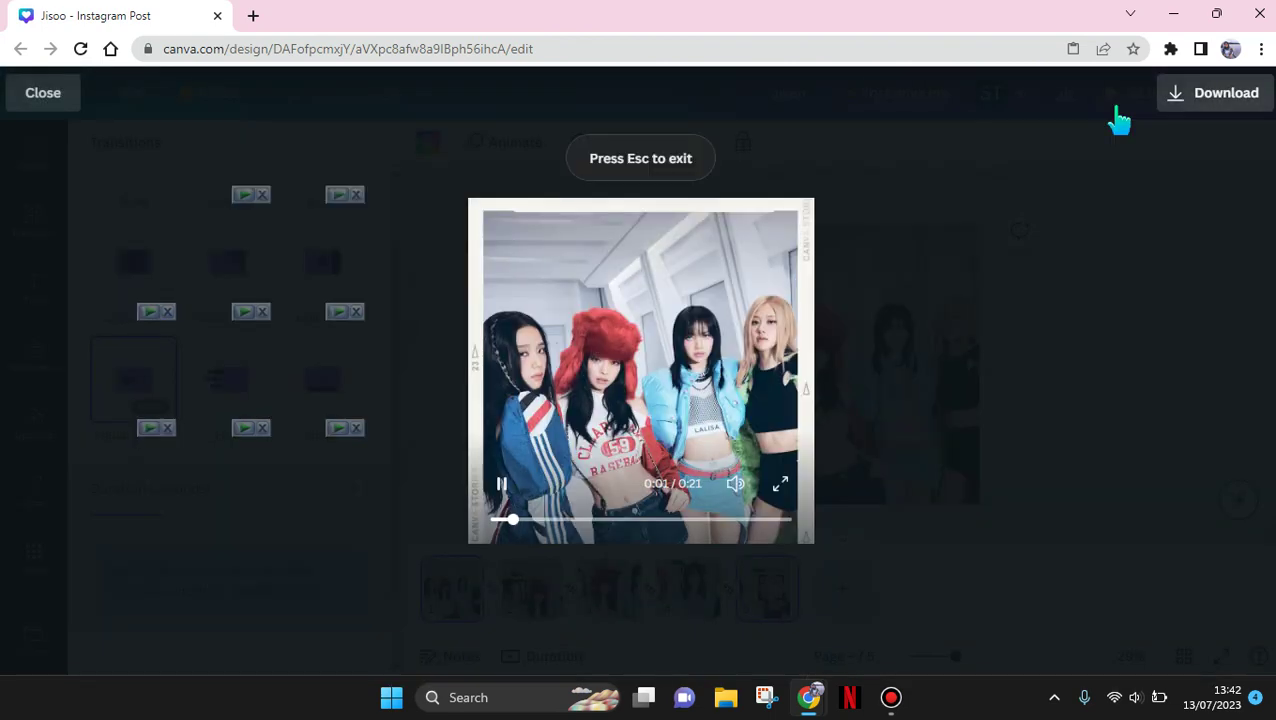